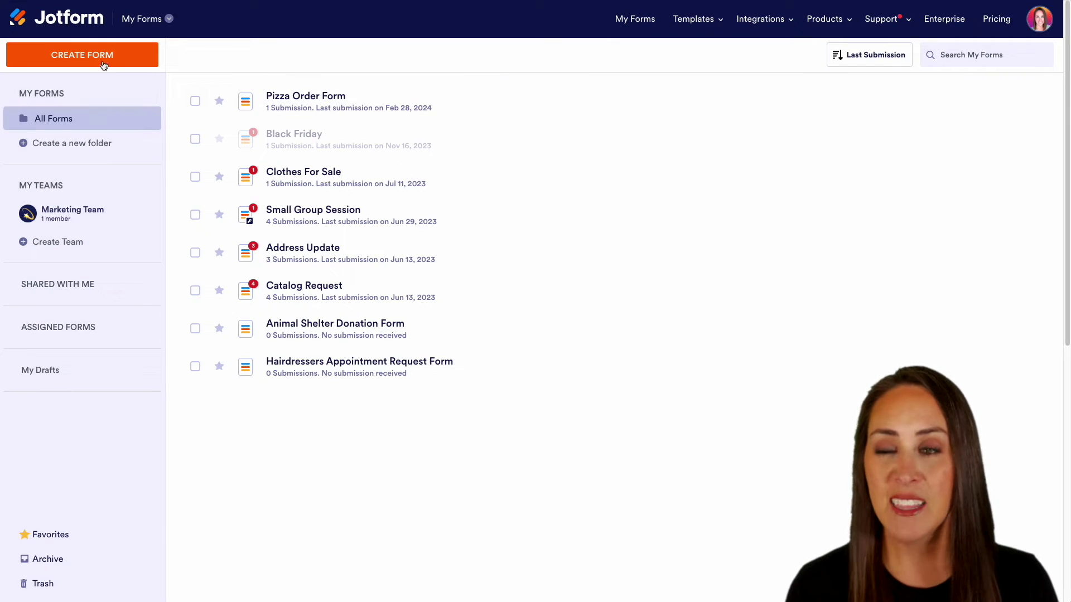
- Create a new blank form from scratch using the one-page Classic Form layout
{"action": "left_click", "coordinate": [82, 54]}
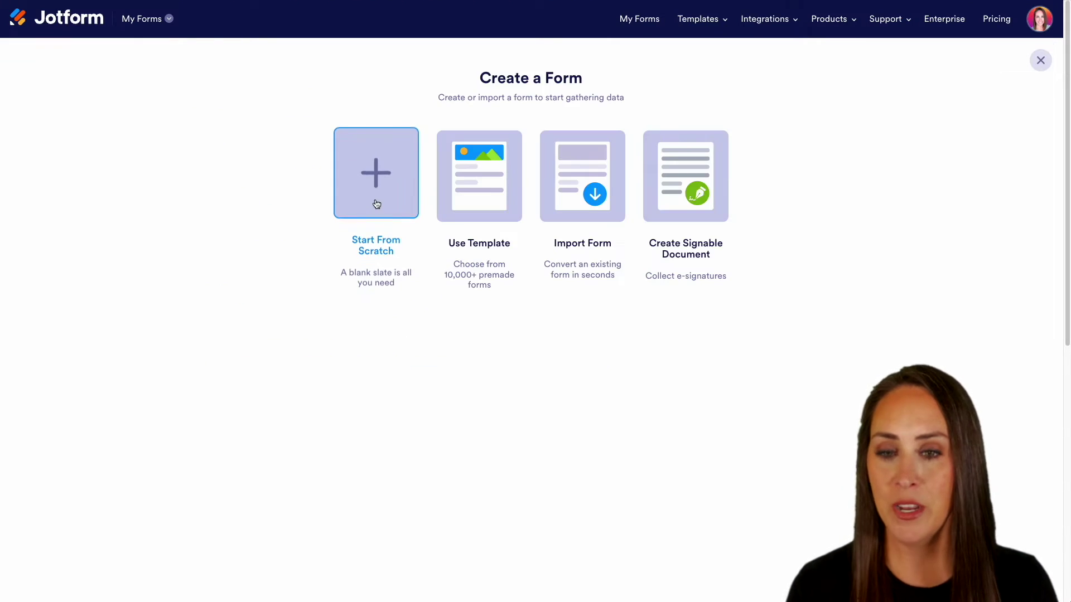
{"action": "left_click", "coordinate": [375, 203]}
{"action": "left_click", "coordinate": [454, 212]}
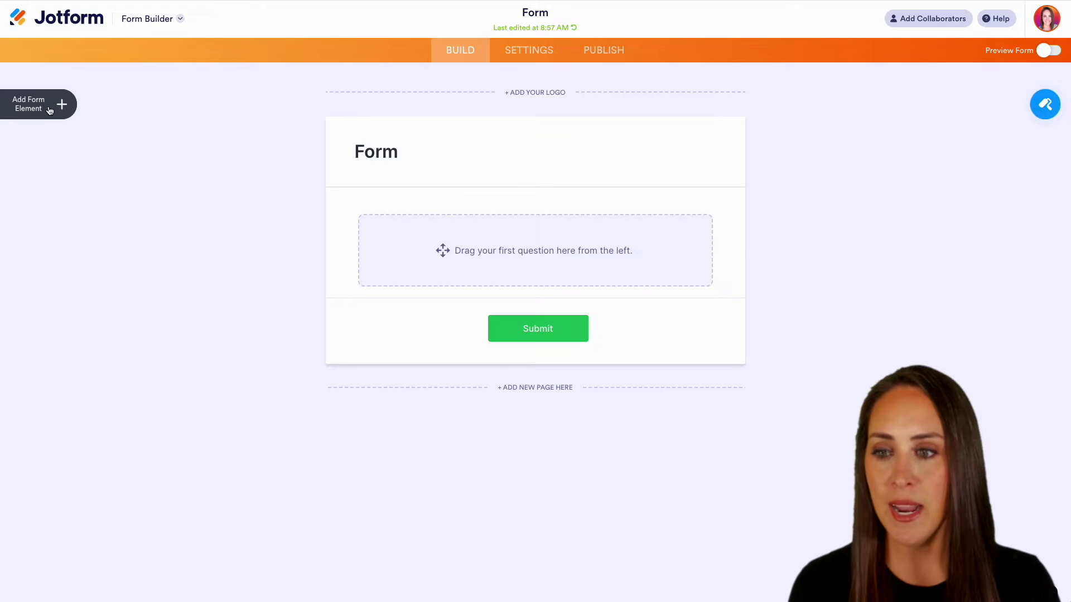
- Add Full Name, Email and Date Picker fields to the form
{"action": "left_click", "coordinate": [49, 110]}
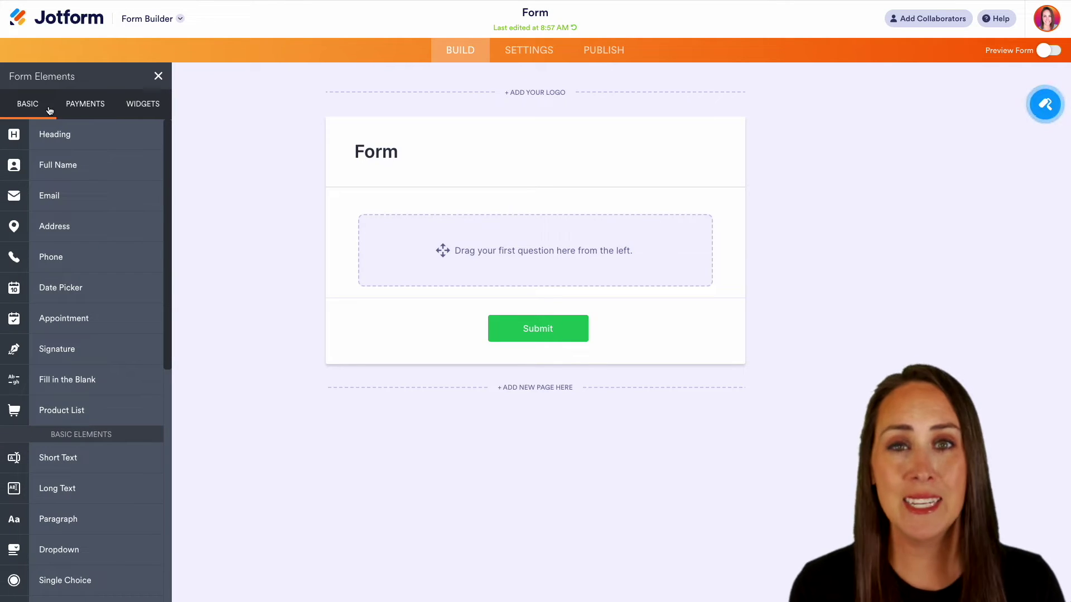
{"action": "left_click", "coordinate": [80, 170]}
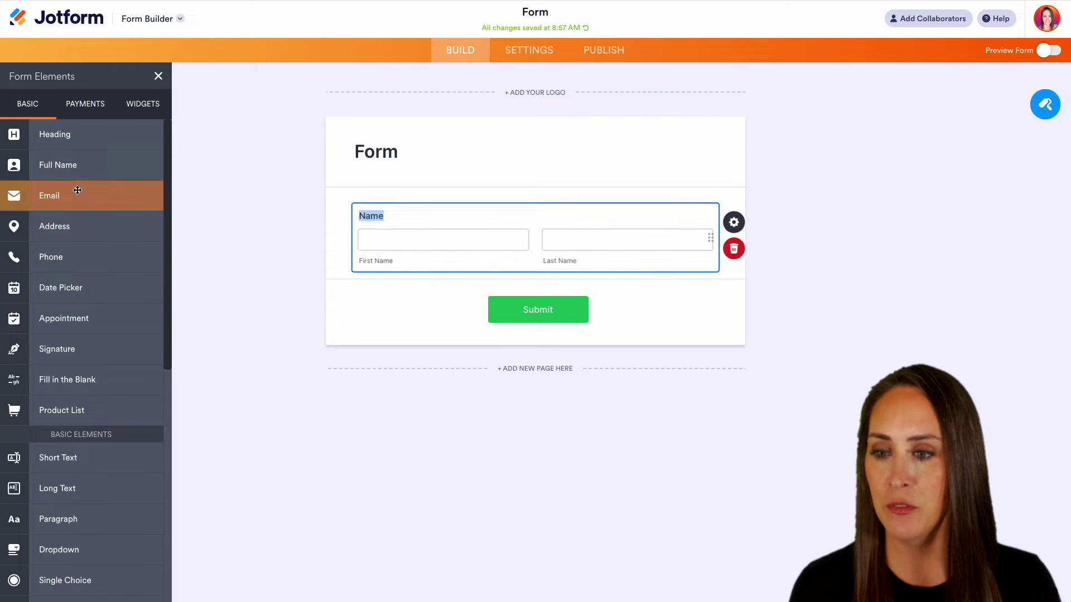
{"action": "left_click", "coordinate": [78, 196]}
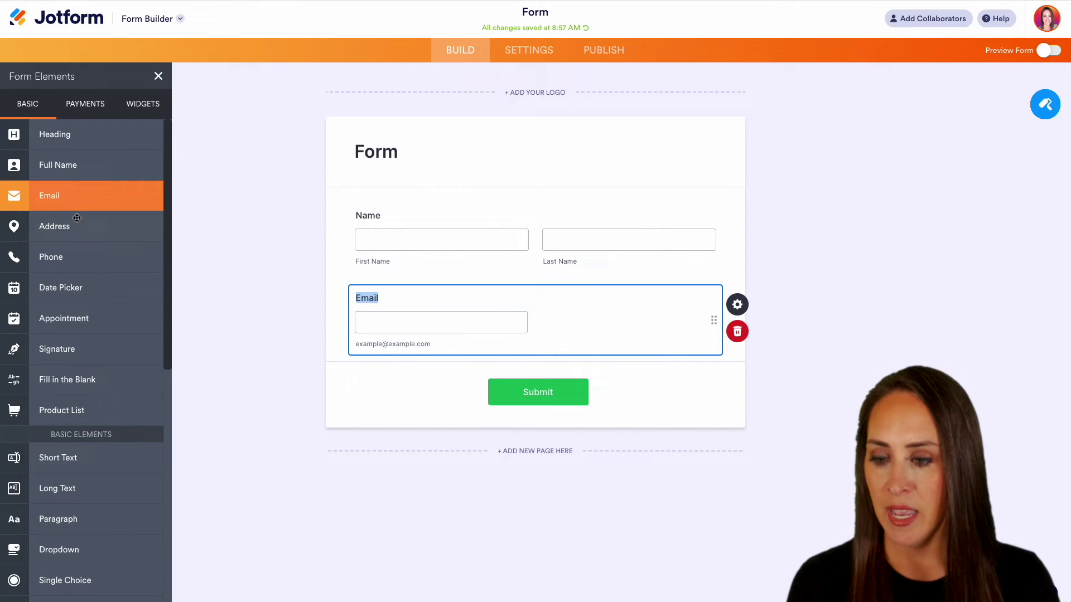
{"action": "left_click", "coordinate": [86, 290]}
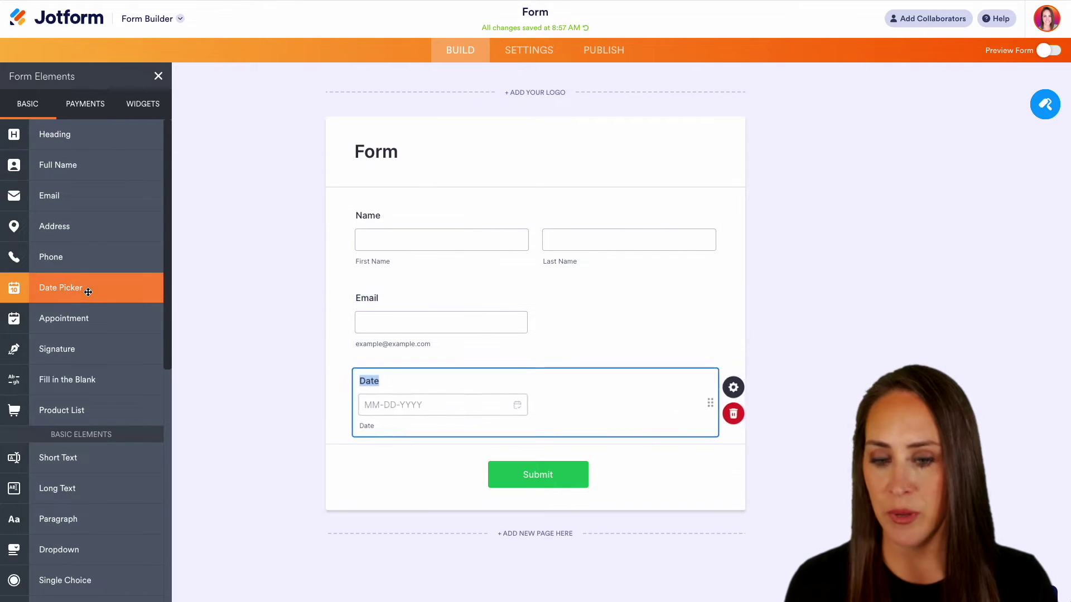
- Make the Date, Email and Name fields required and turn on the date Calendar Popup
{"action": "left_click", "coordinate": [746, 395]}
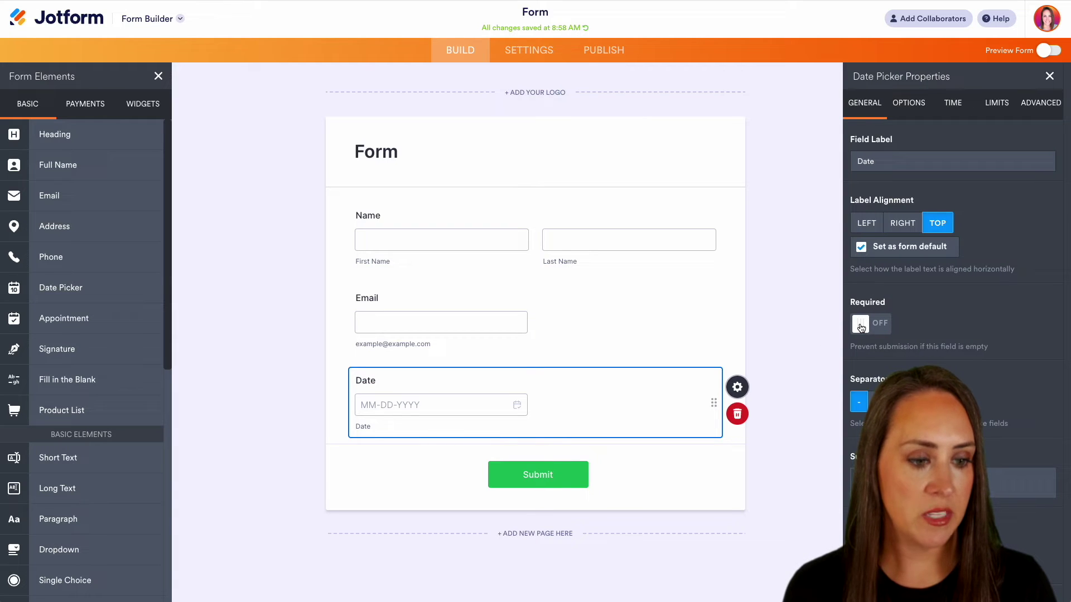
{"action": "left_click", "coordinate": [862, 327]}
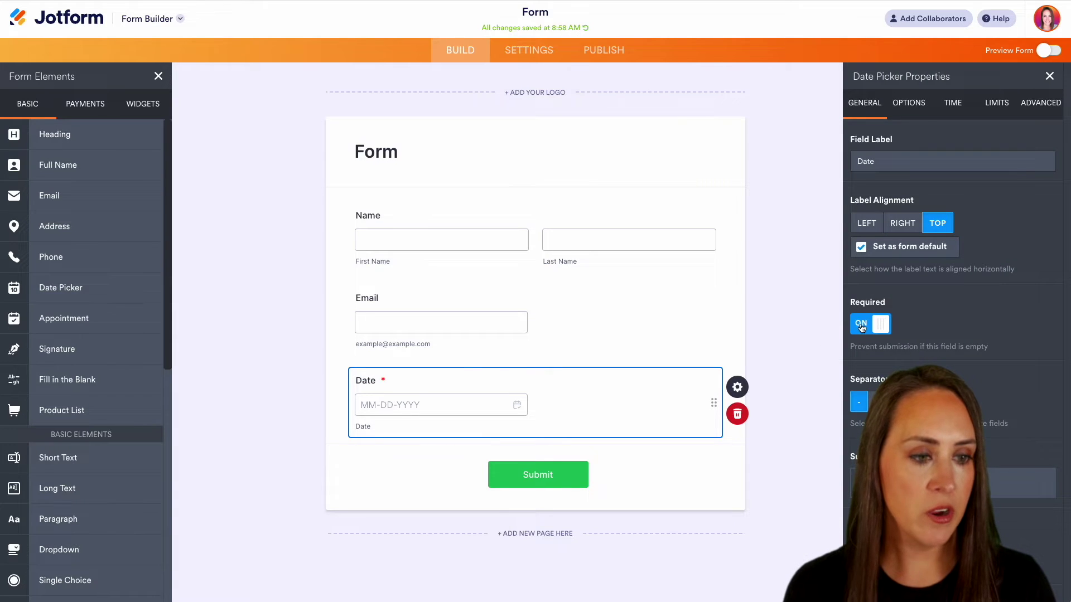
{"action": "left_click", "coordinate": [911, 106]}
{"action": "left_click", "coordinate": [869, 356]}
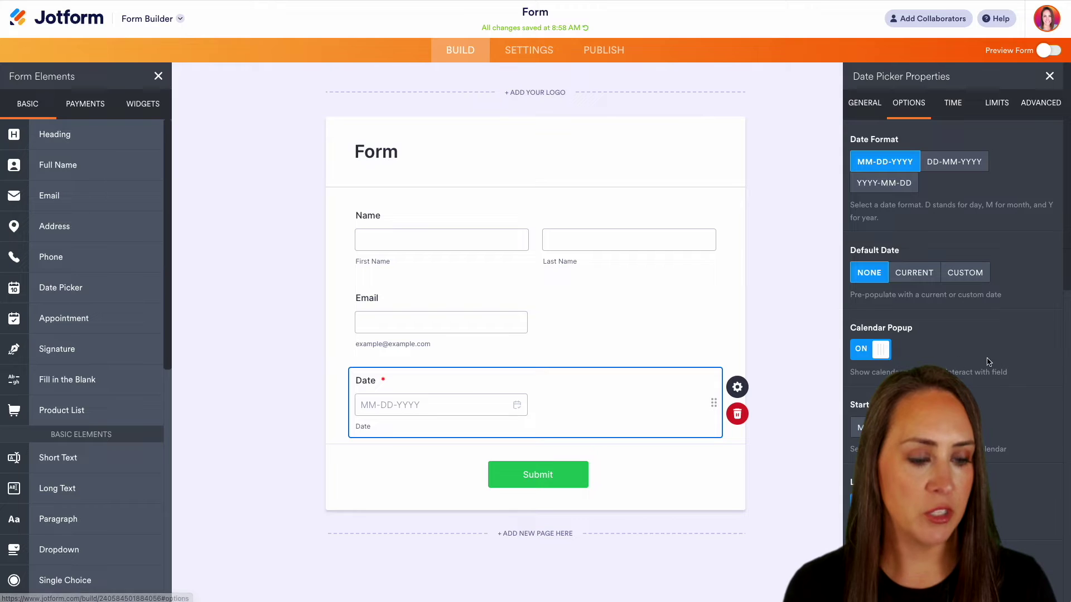
{"action": "left_click", "coordinate": [725, 335]}
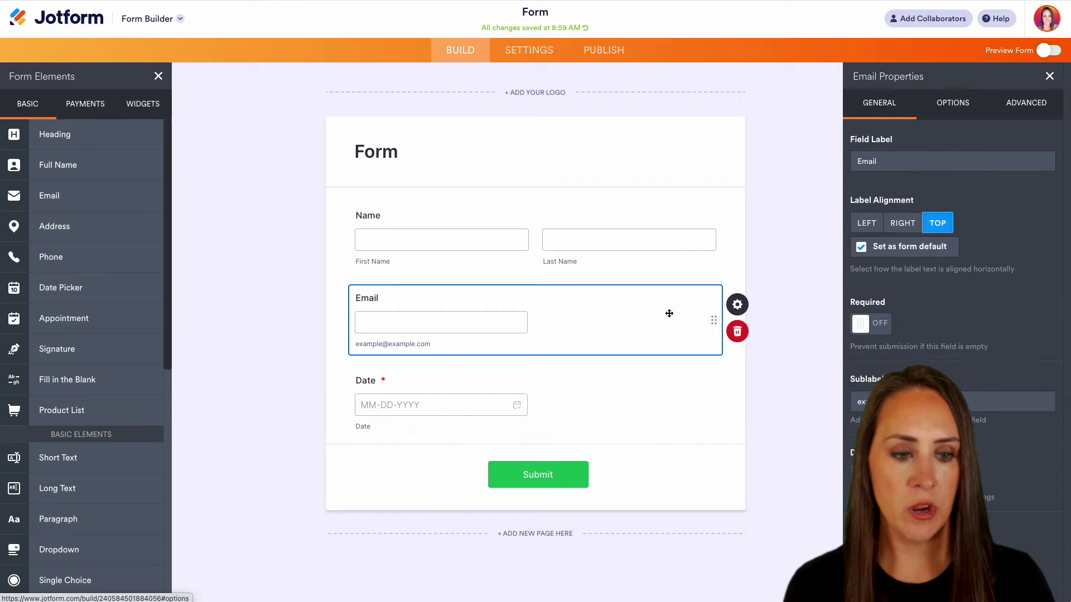
{"action": "left_click", "coordinate": [870, 324]}
{"action": "left_click", "coordinate": [762, 260]}
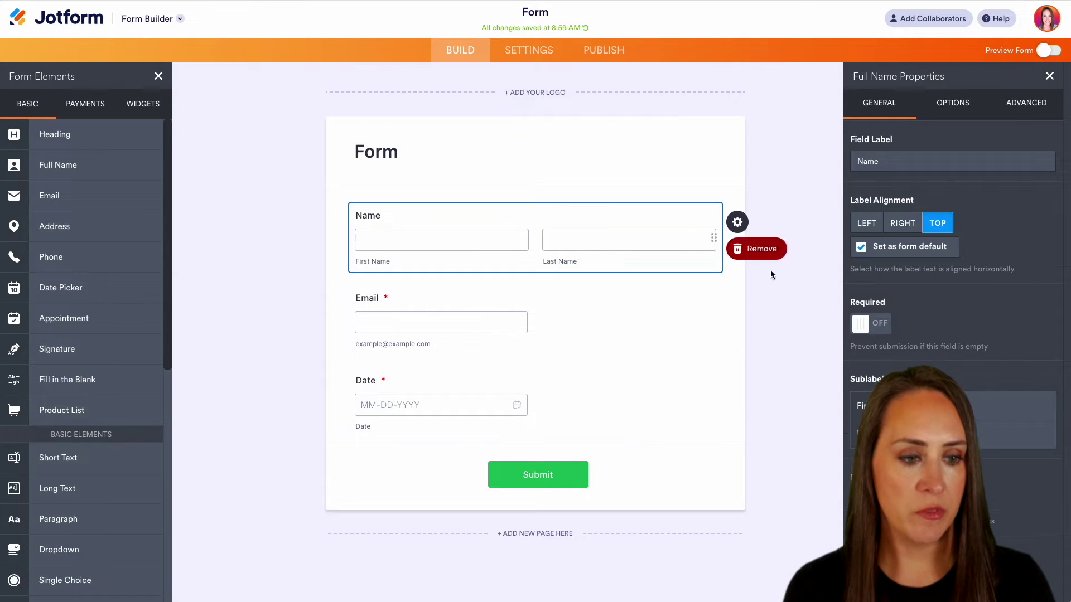
{"action": "left_click", "coordinate": [869, 326]}
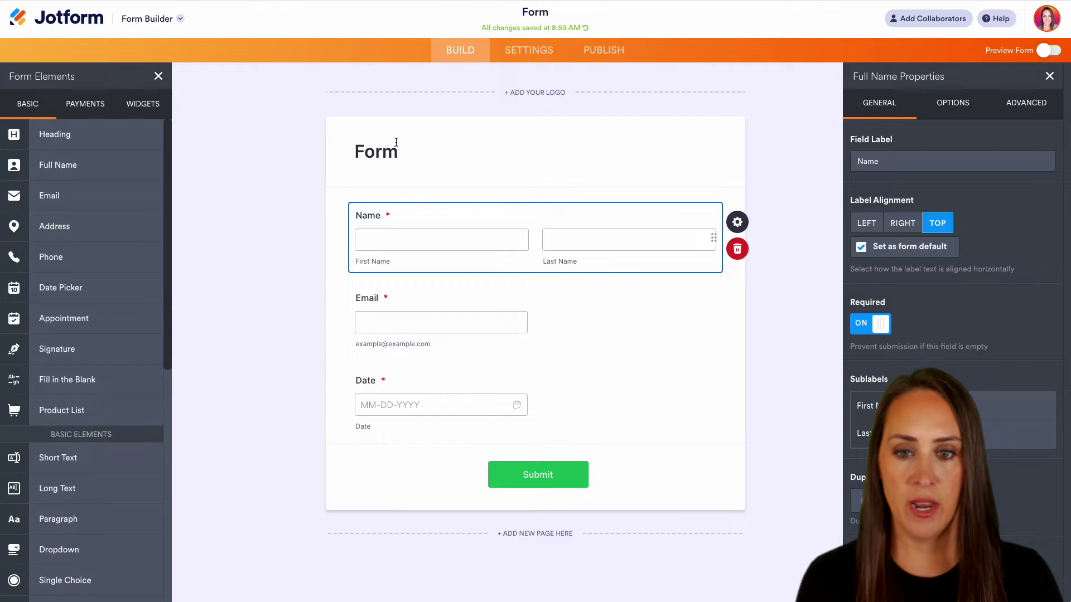
- Rename the form heading to 'Time Off Request'
{"action": "double_click", "coordinate": [373, 149]}
{"action": "type", "text": "Time "}
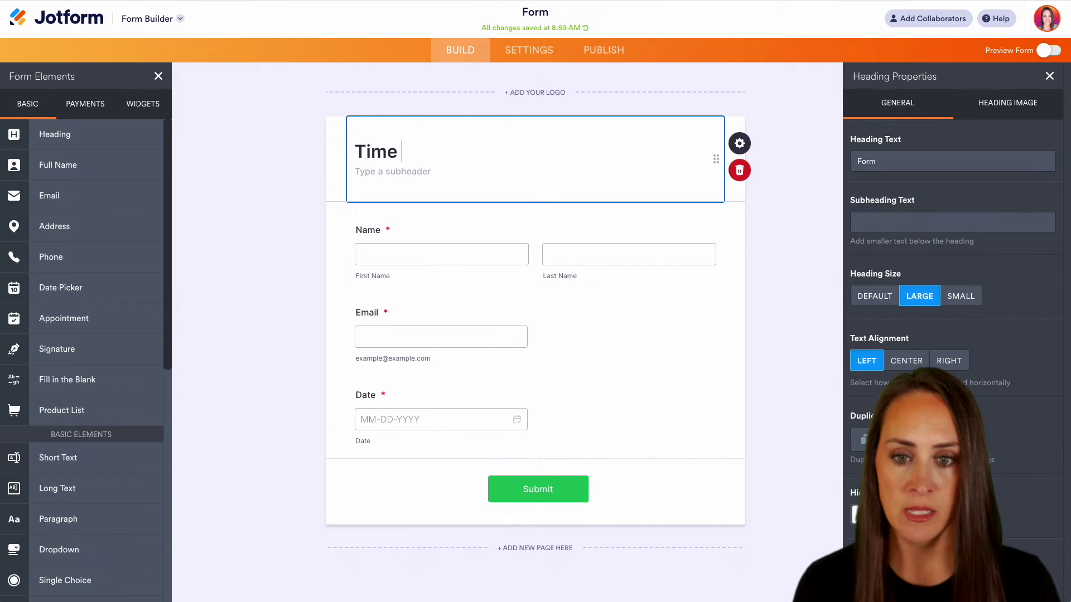
{"action": "type", "text": "Off re"}
{"action": "key", "text": "BackSpace"}
{"action": "key", "text": "BackSpace"}
{"action": "type", "text": "Re"}
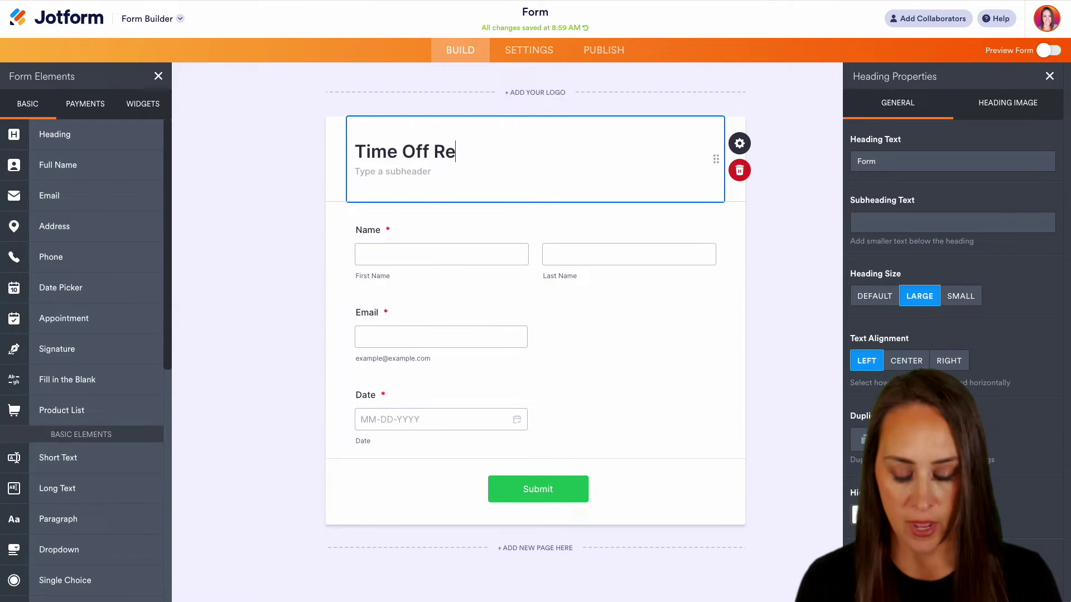
{"action": "type", "text": "quest"}
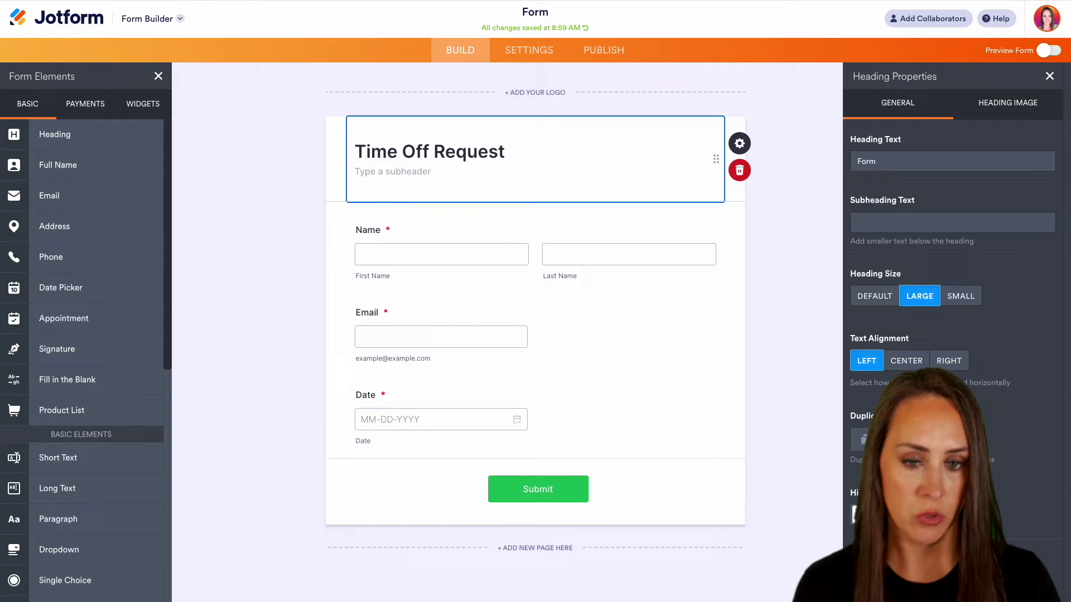
{"action": "left_click", "coordinate": [628, 12]}
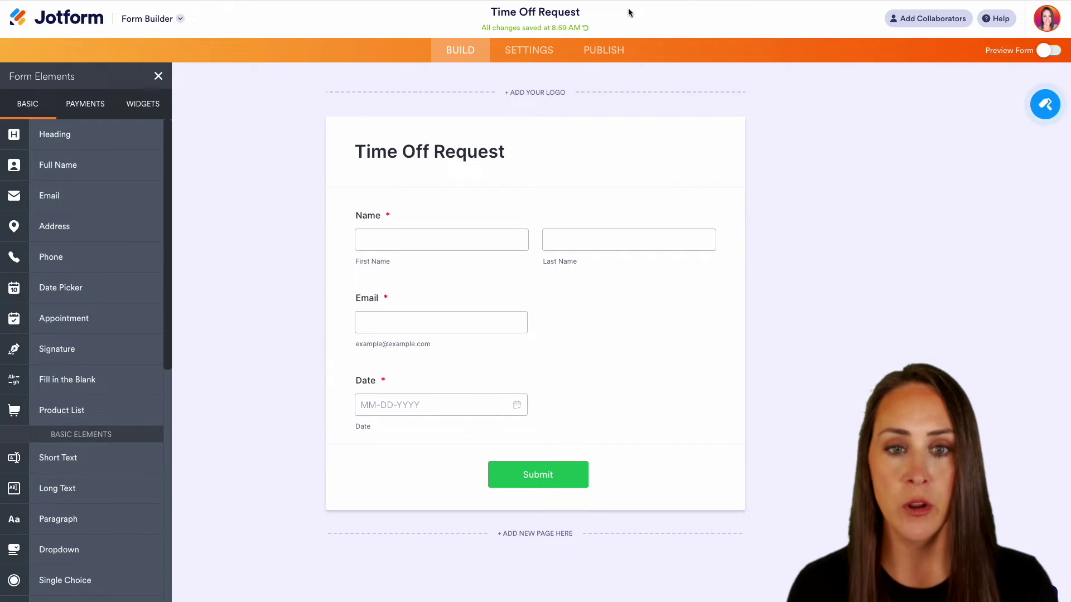
- Create a new approval flow under Settings > Approval Flows and bring up the Approval step's properties
{"action": "left_click", "coordinate": [555, 56]}
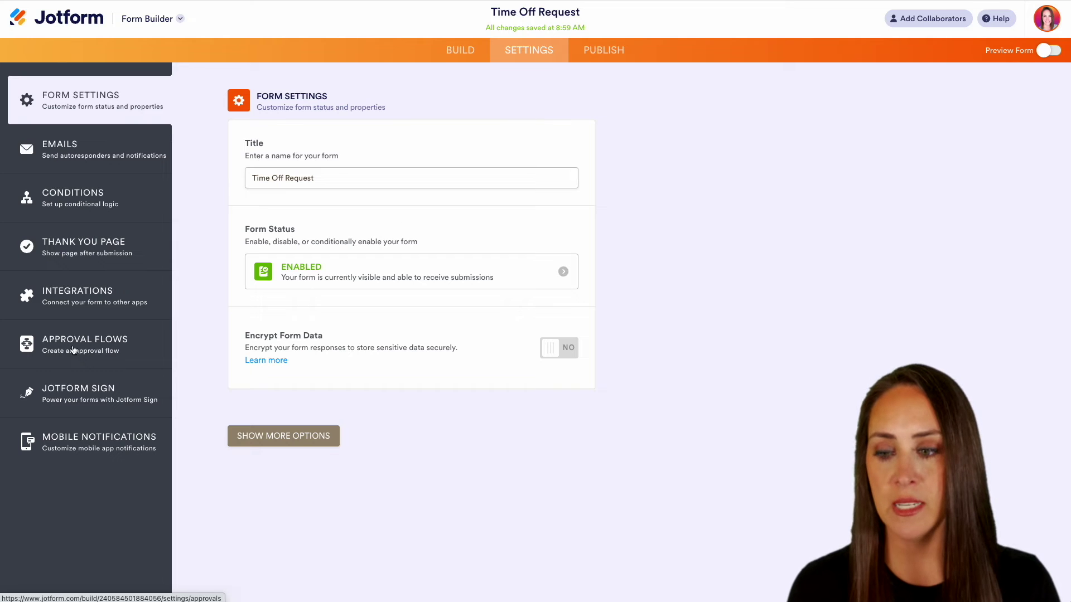
{"action": "left_click", "coordinate": [50, 352]}
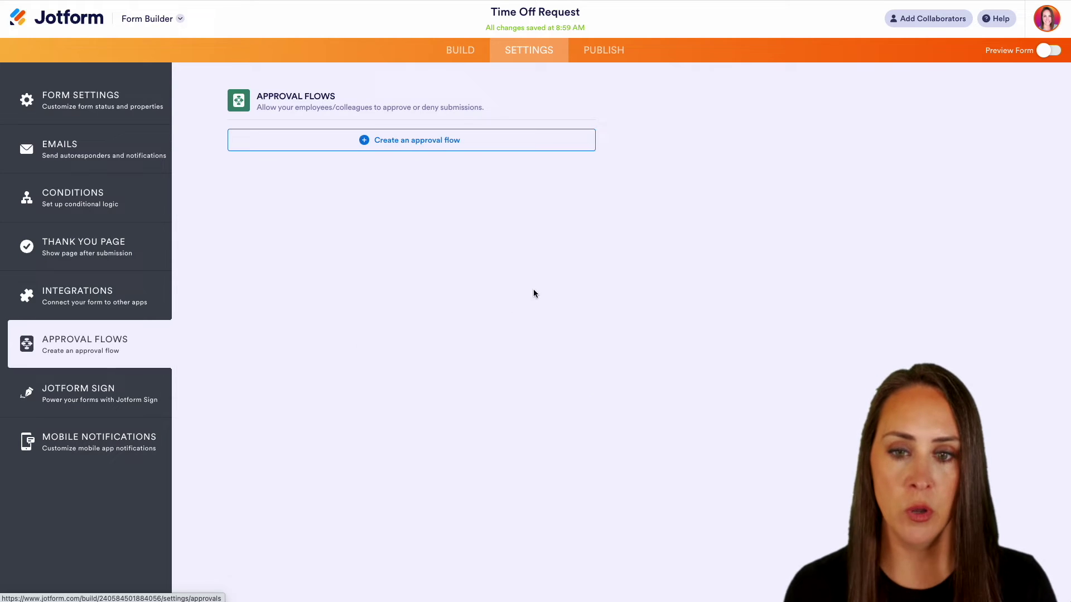
{"action": "left_click", "coordinate": [421, 144]}
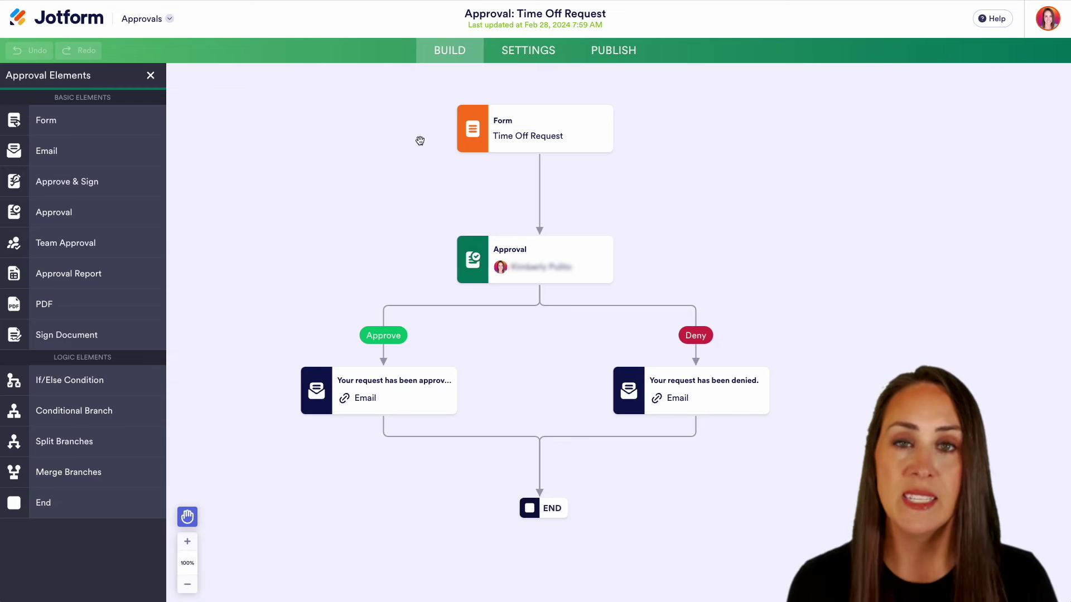
{"action": "mouse_move", "coordinate": [535, 137]}
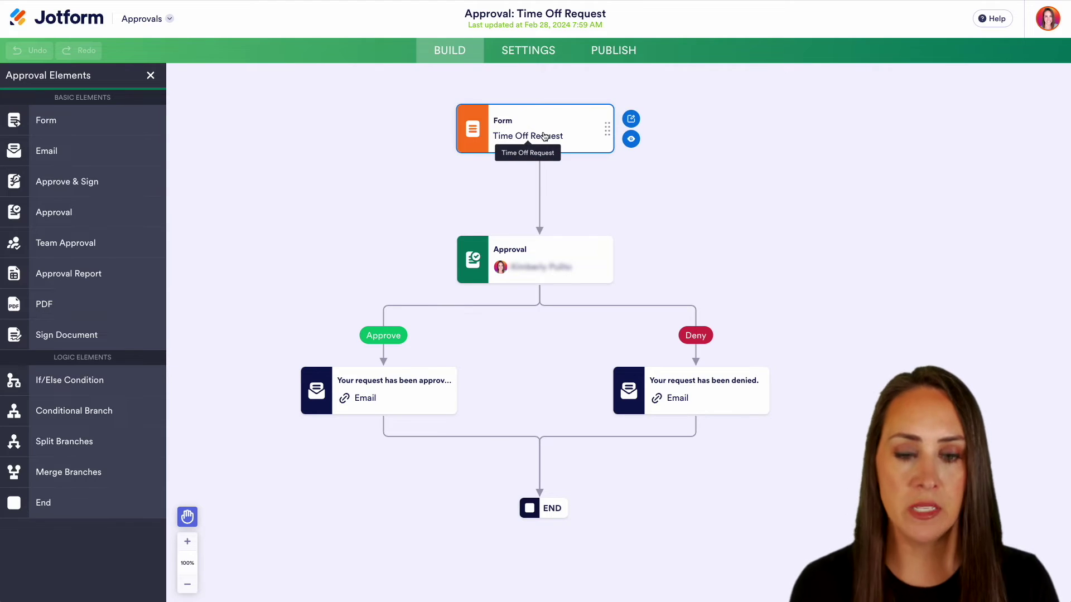
{"action": "mouse_move", "coordinate": [550, 262]}
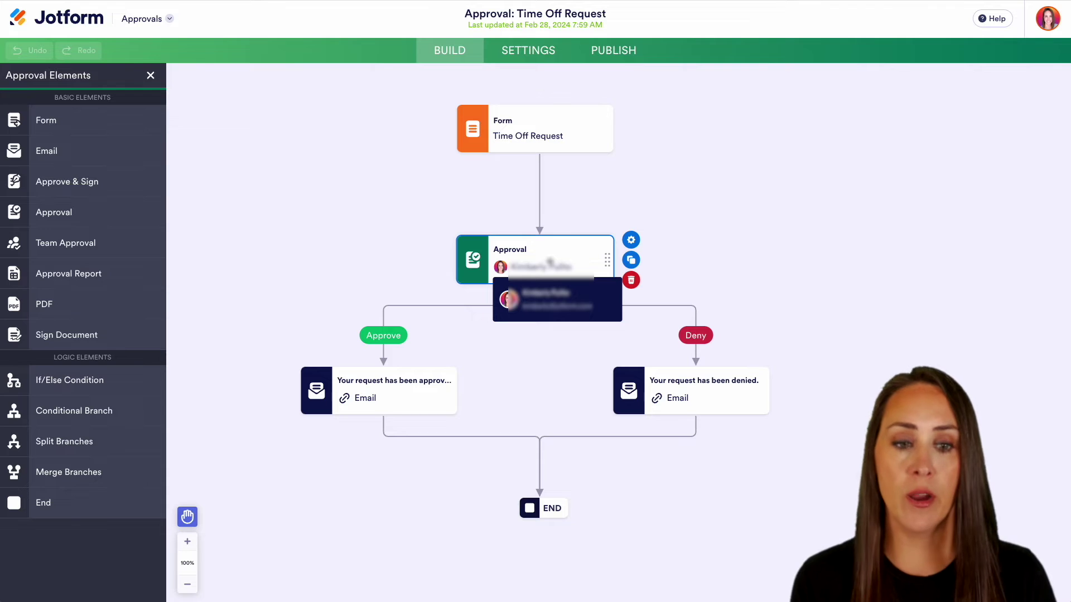
{"action": "left_click", "coordinate": [636, 245]}
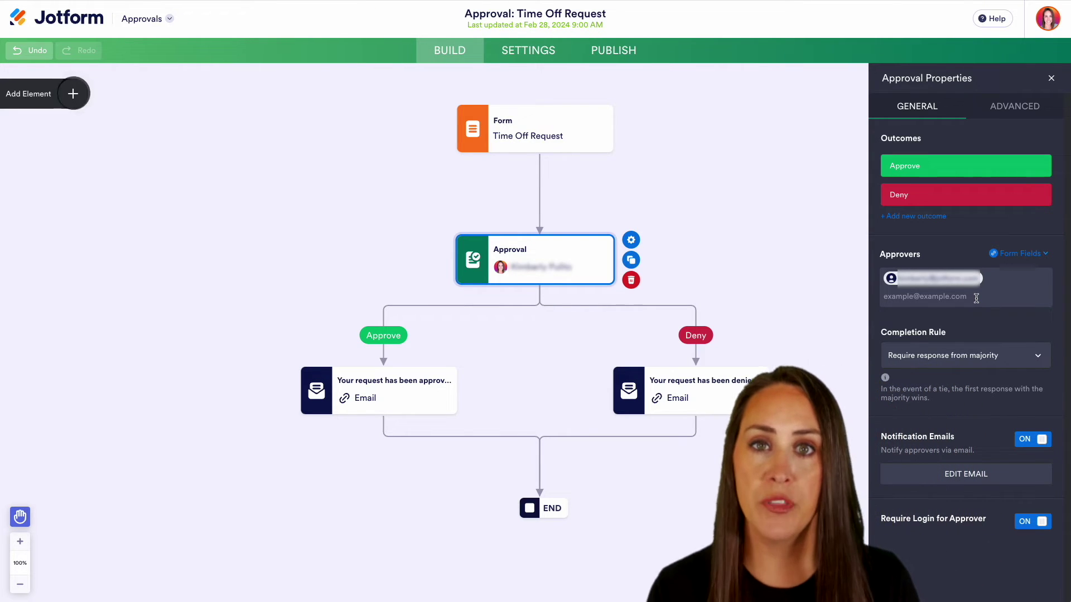
- Keep the majority completion rule and add a third approval outcome named 'Send To HR'
{"action": "left_click", "coordinate": [1012, 360]}
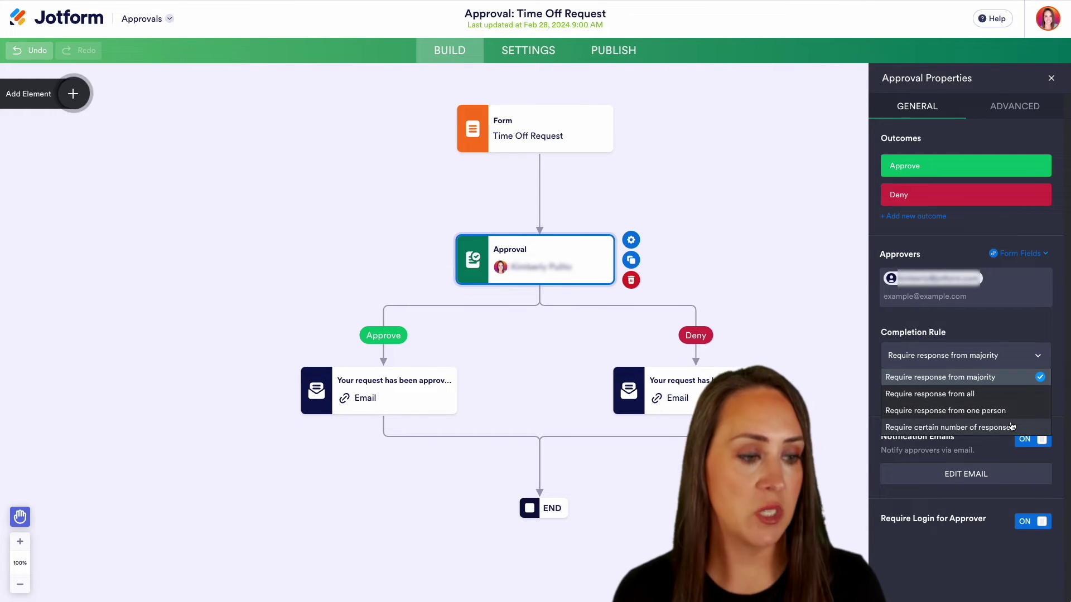
{"action": "left_click", "coordinate": [1039, 355]}
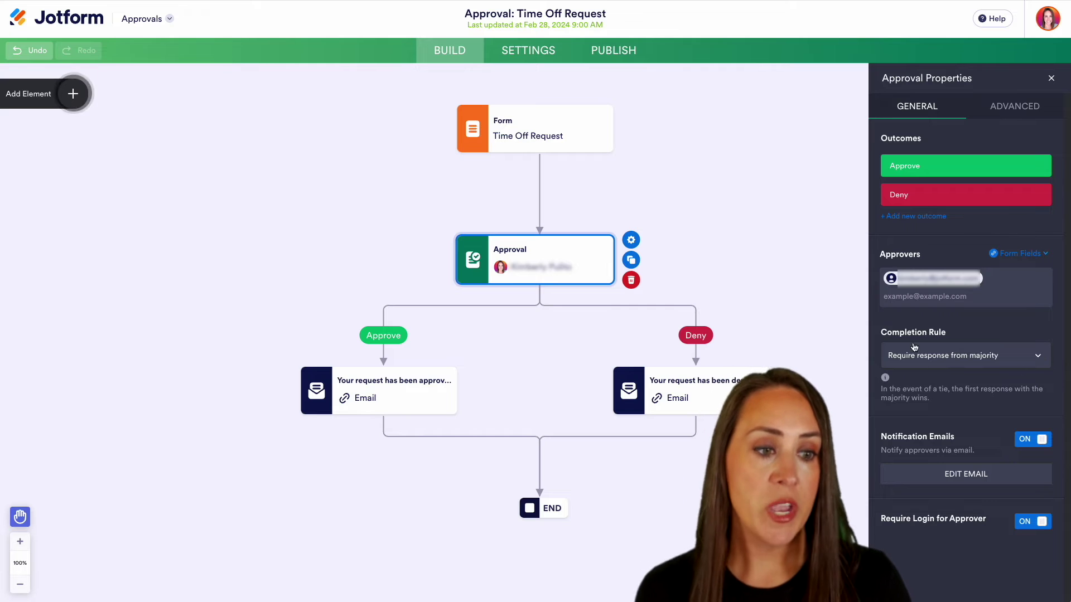
{"action": "left_click", "coordinate": [919, 218]}
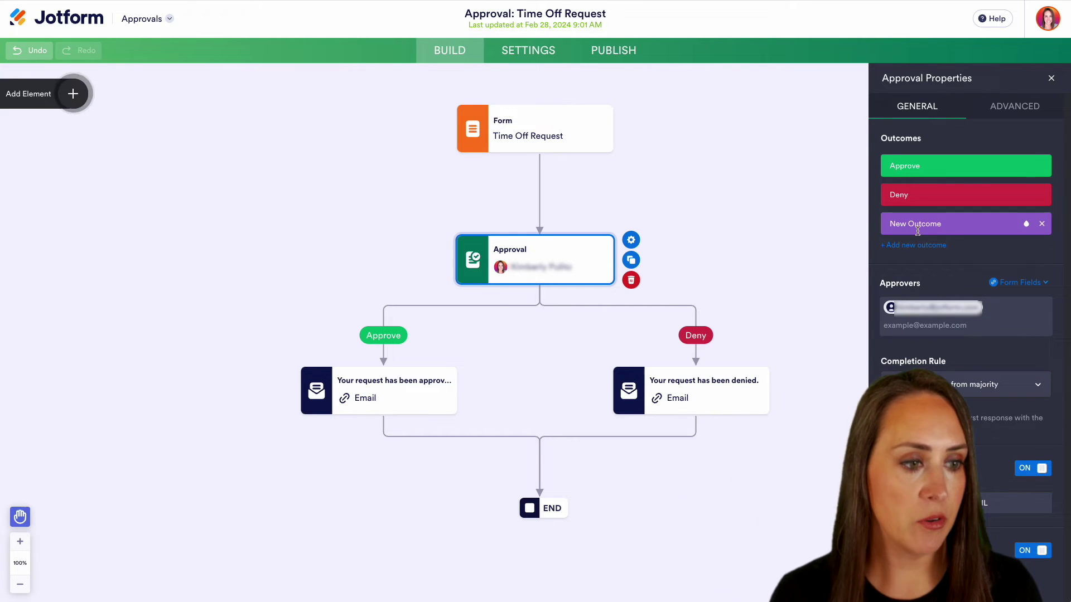
{"action": "left_click", "coordinate": [940, 224]}
{"action": "type", "text": "Send"}
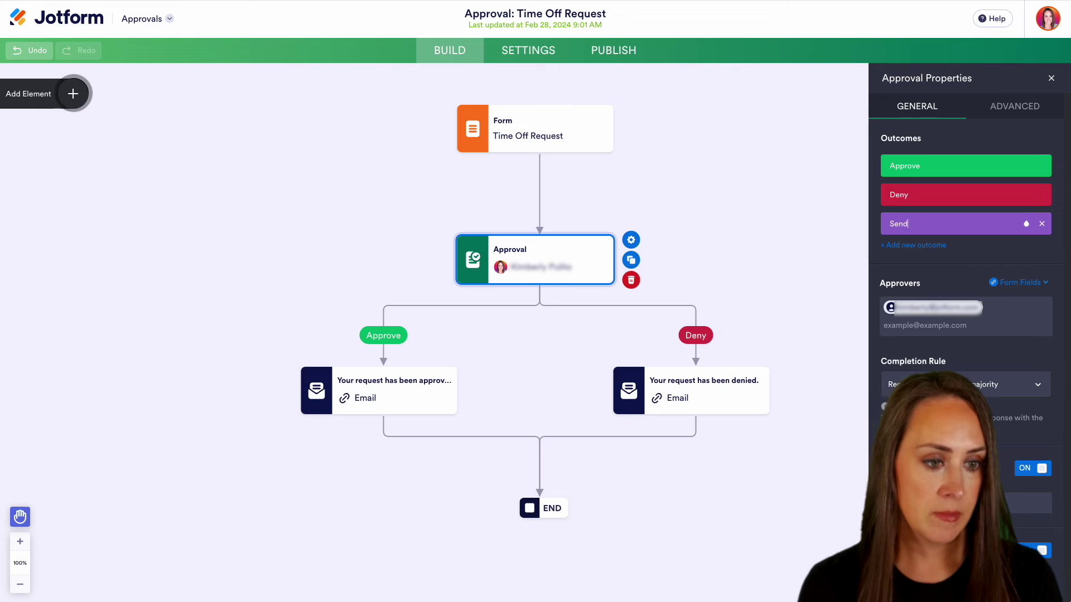
{"action": "type", "text": " To HR"}
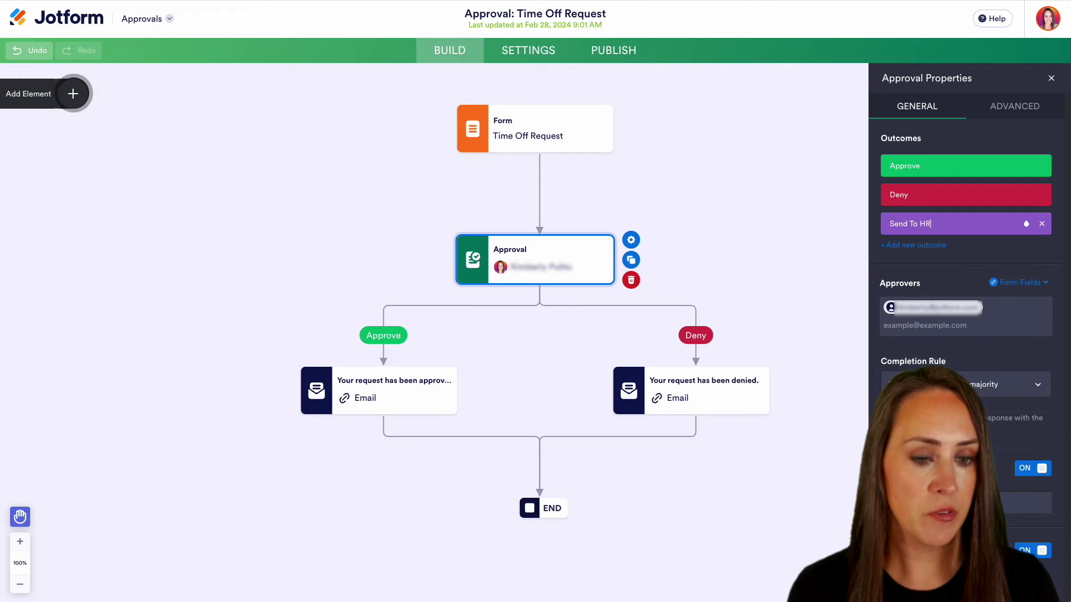
{"action": "left_click", "coordinate": [1052, 79]}
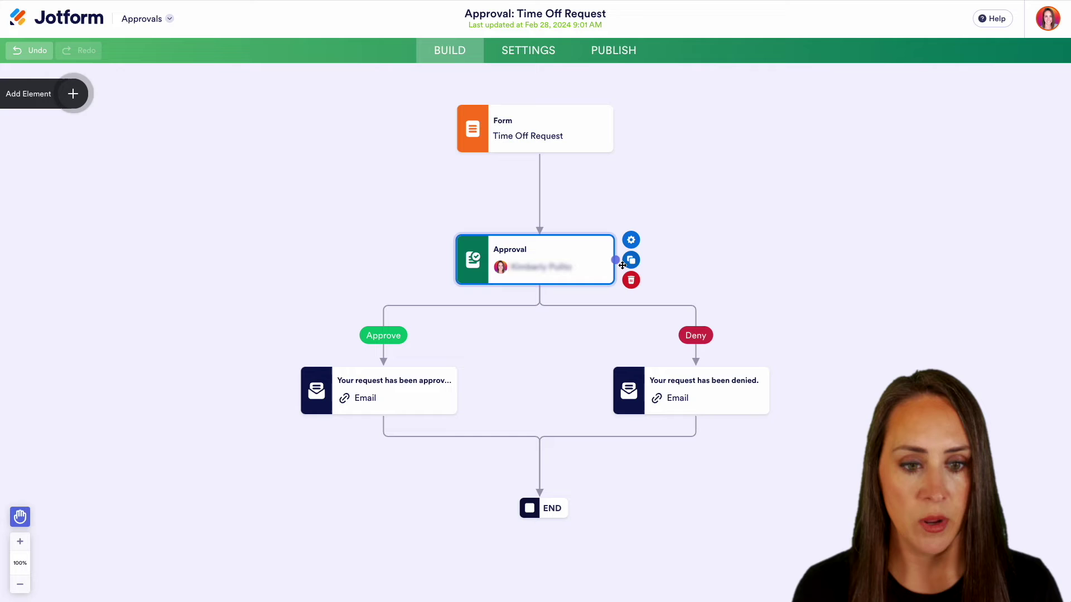
- Draw a Send To HR branch from the Approval step and place an Email step on it
{"action": "left_click_drag", "start_coordinate": [617, 258], "coordinate": [887, 290]}
{"action": "left_click", "coordinate": [723, 290]}
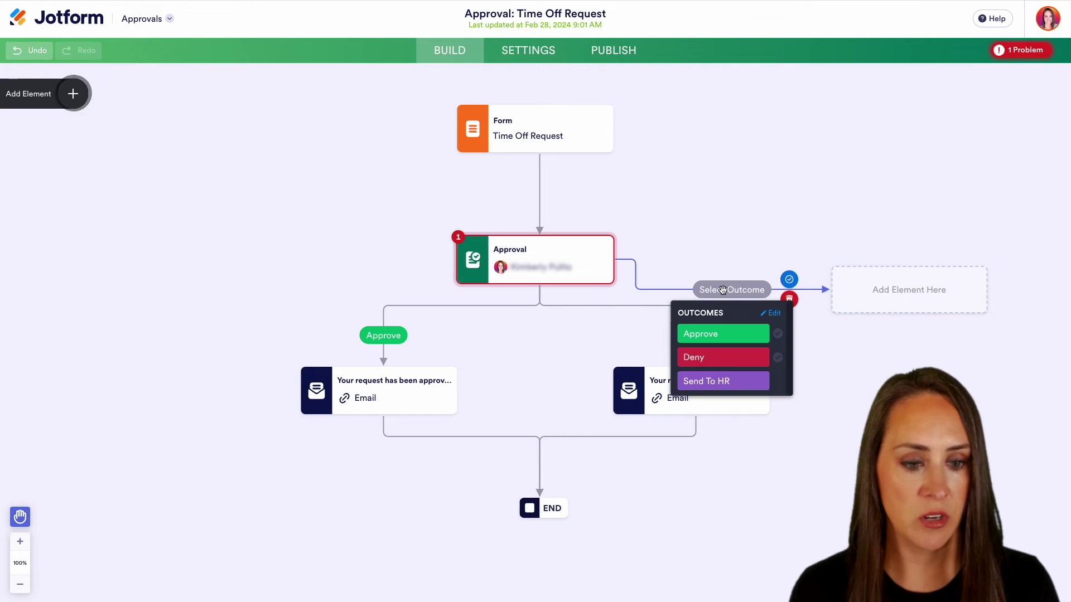
{"action": "left_click", "coordinate": [720, 383]}
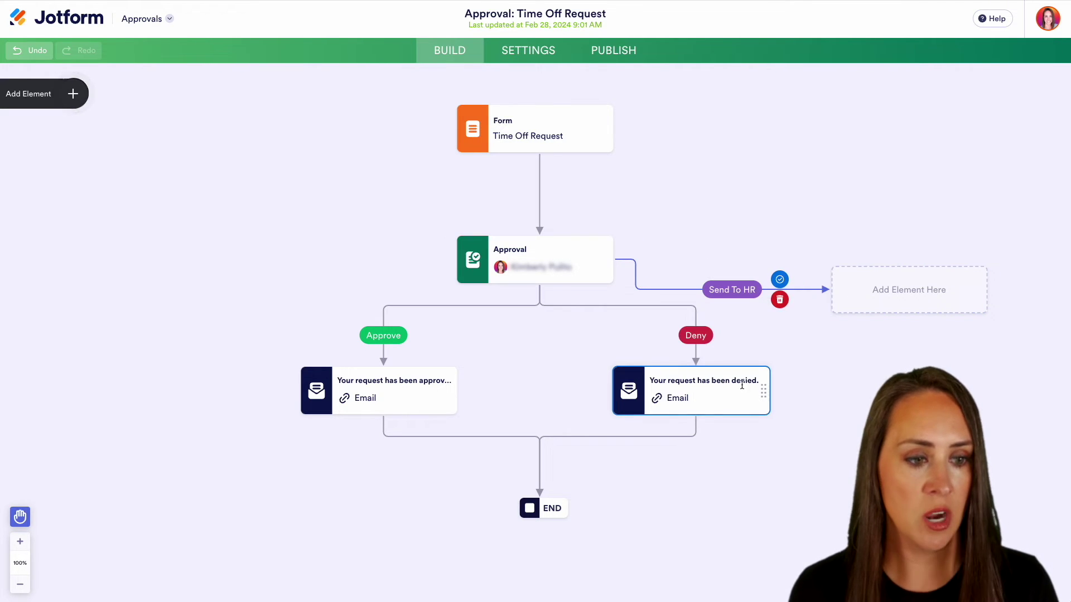
{"action": "left_click", "coordinate": [904, 300]}
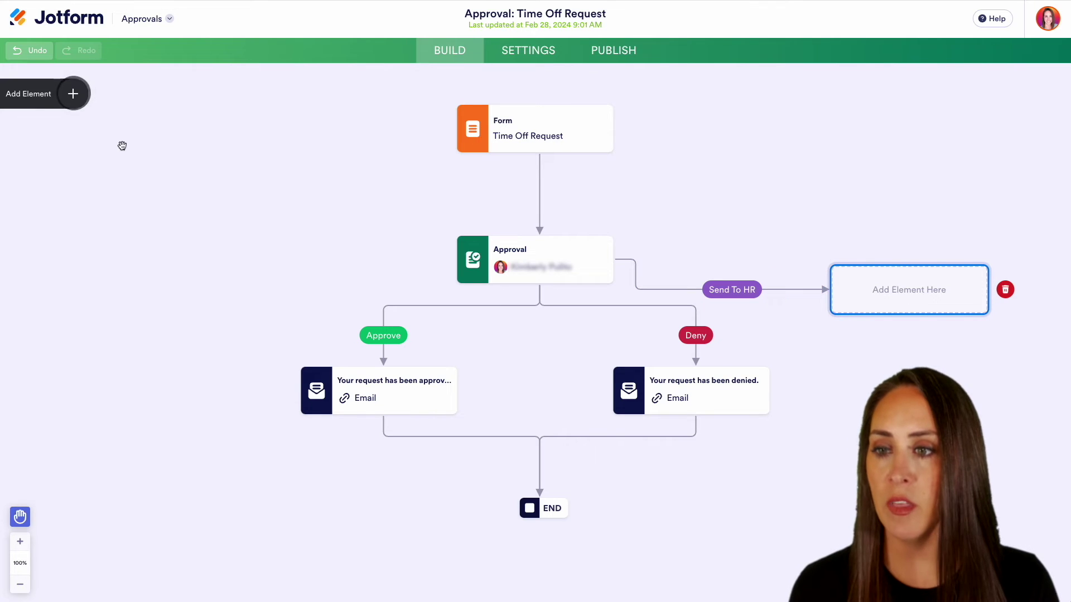
{"action": "left_click", "coordinate": [73, 94]}
{"action": "left_click_drag", "start_coordinate": [46, 151], "coordinate": [876, 297]}
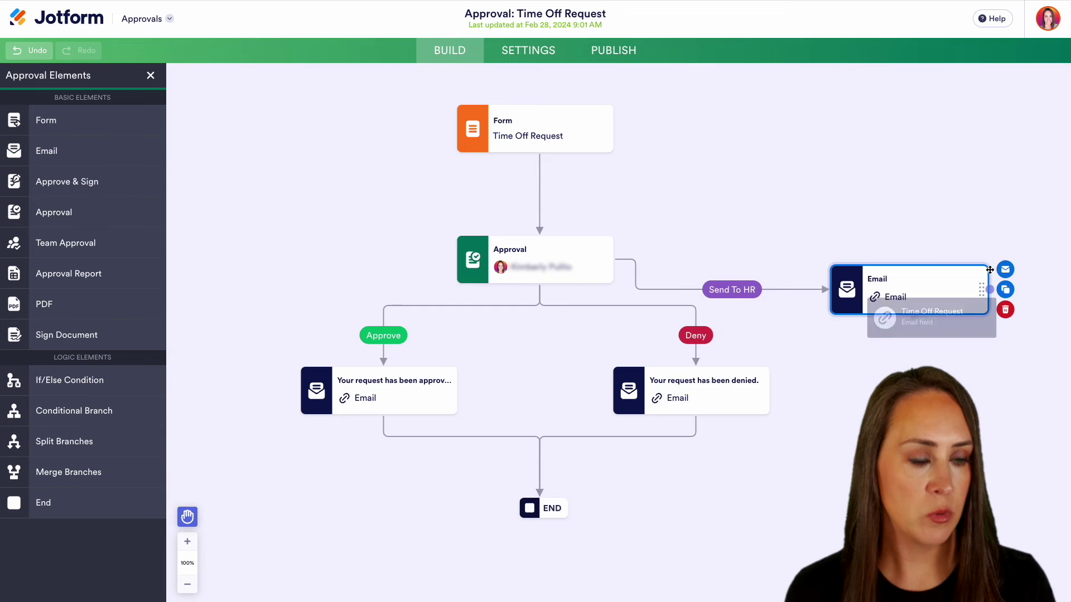
- Replace the Email field recipient of the Send To HR email with the HR e-mail address
{"action": "left_click", "coordinate": [1005, 270]}
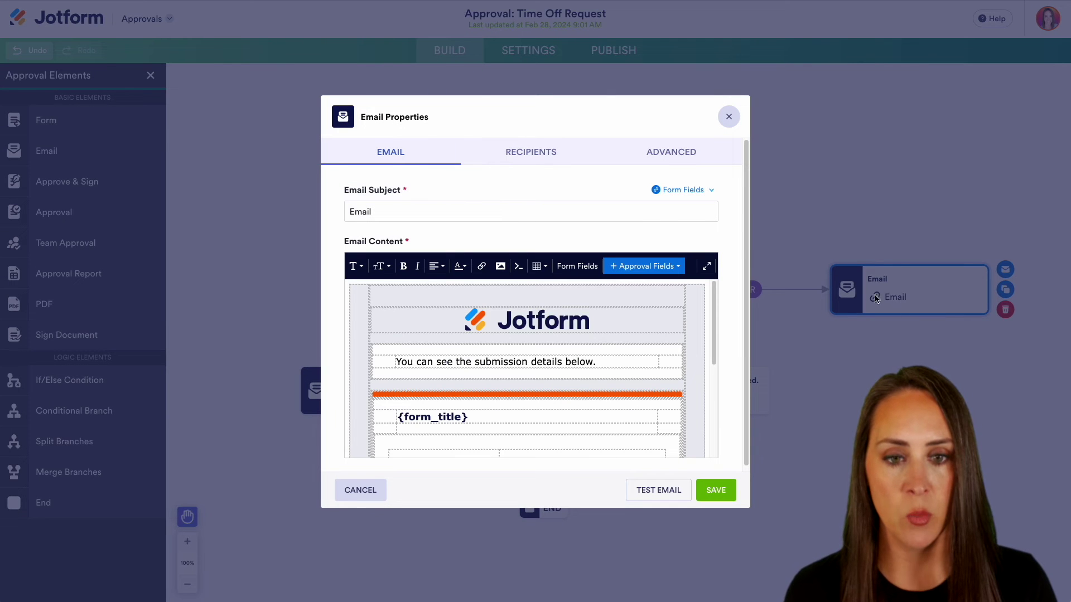
{"action": "left_click", "coordinate": [531, 156]}
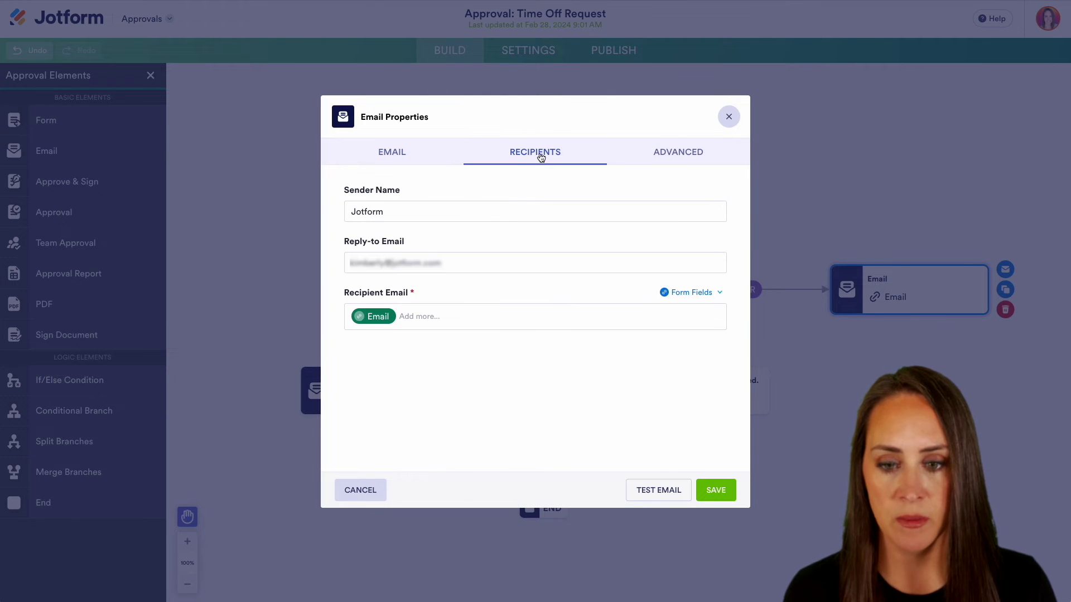
{"action": "left_click", "coordinate": [431, 316]}
{"action": "key", "text": "BackSpace"}
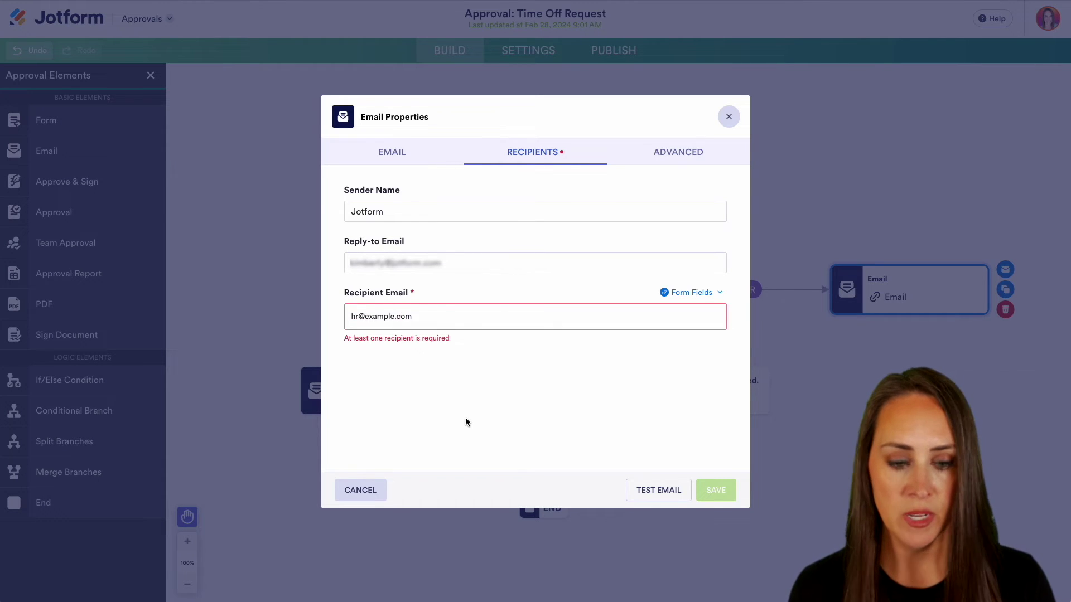
{"action": "key", "text": "Return"}
- Save the recipient change and connect the Send To HR email step to END
{"action": "left_click", "coordinate": [717, 491]}
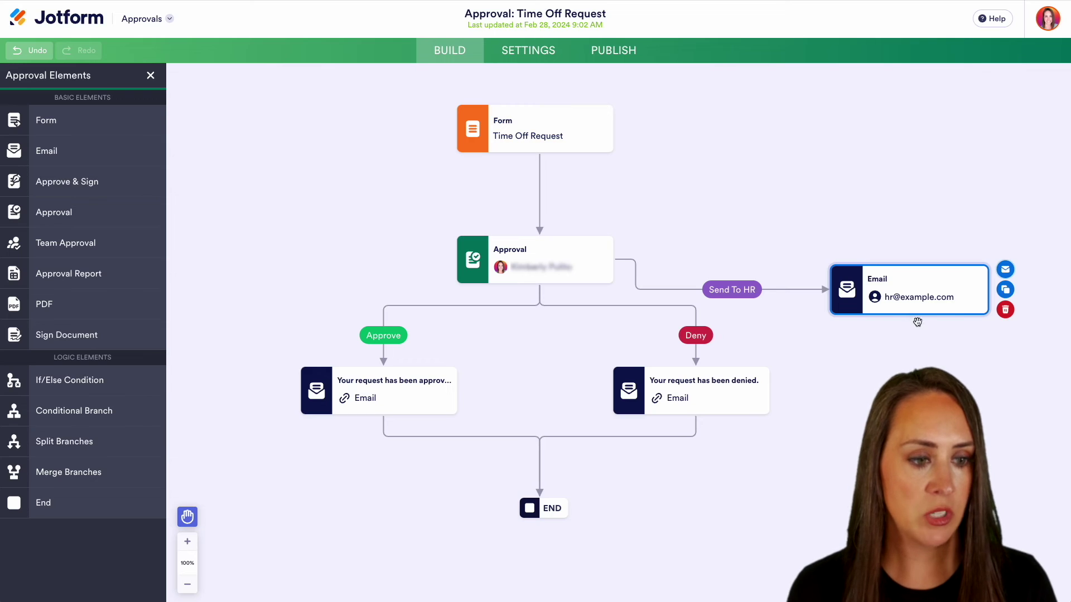
{"action": "left_click_drag", "start_coordinate": [915, 317], "coordinate": [918, 368]}
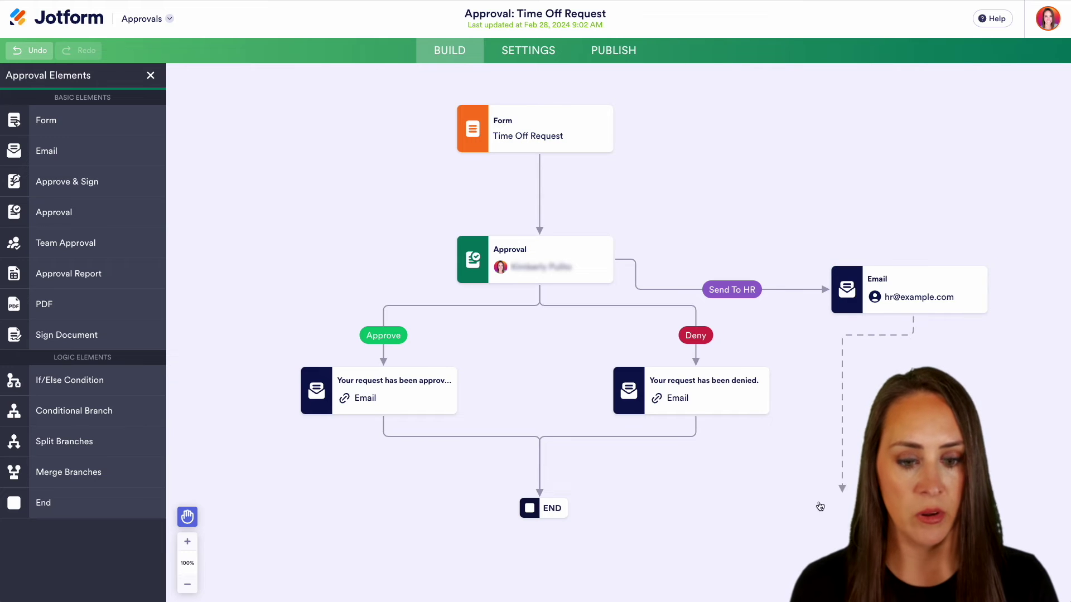
{"action": "left_click_drag", "start_coordinate": [820, 506], "coordinate": [574, 506]}
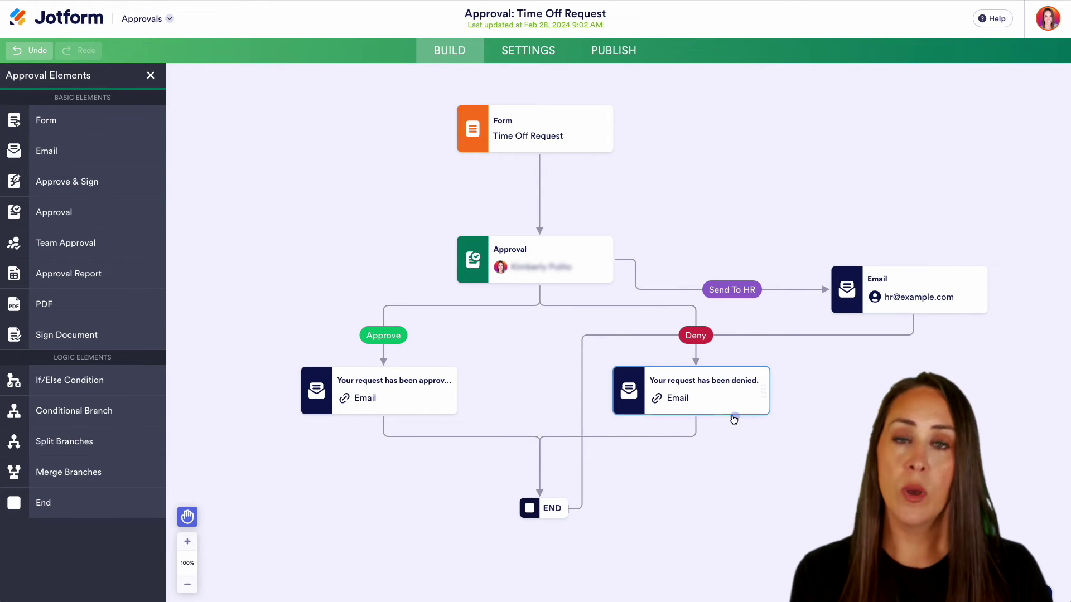
{"action": "left_click_drag", "start_coordinate": [447, 414], "coordinate": [397, 392]}
{"action": "left_click", "coordinate": [489, 372]}
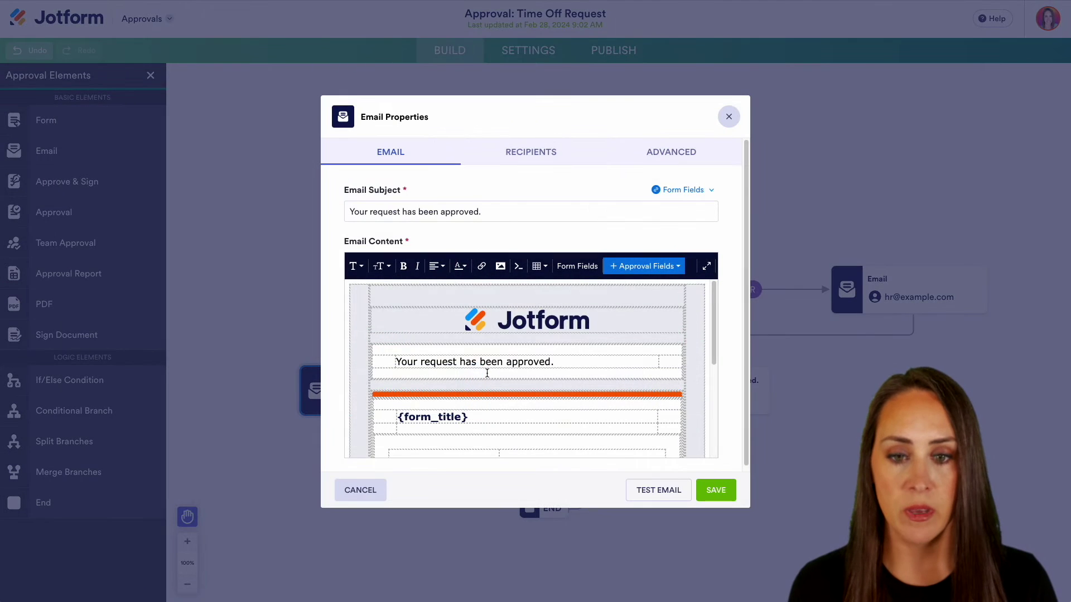
{"action": "scroll", "coordinate": [615, 353], "scroll_direction": "down", "scroll_amount": 5}
{"action": "scroll", "coordinate": [615, 353], "scroll_direction": "up", "scroll_amount": 5}
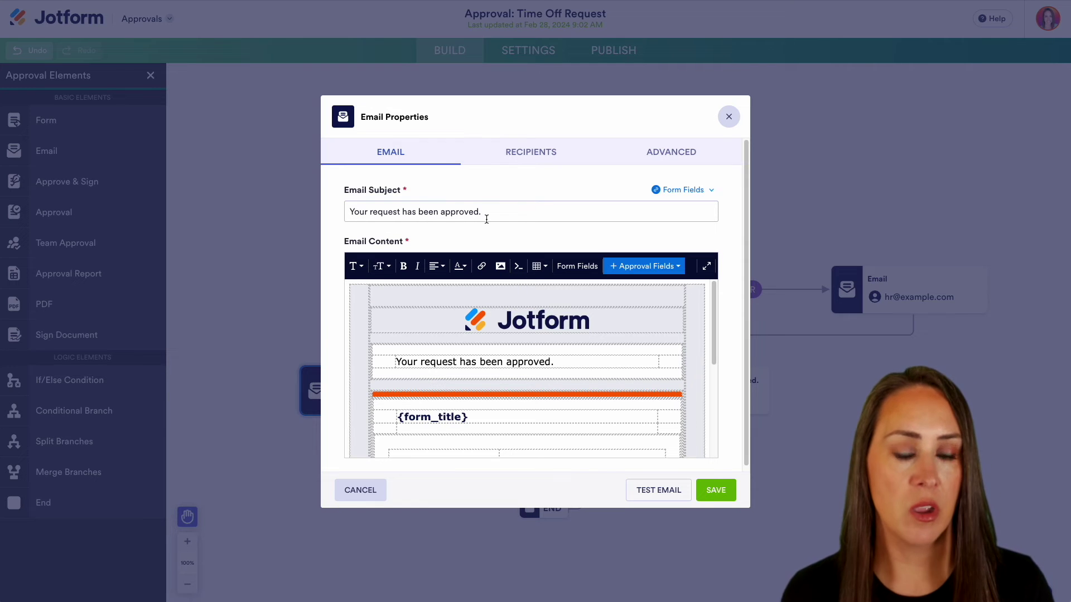
{"action": "left_click", "coordinate": [729, 116]}
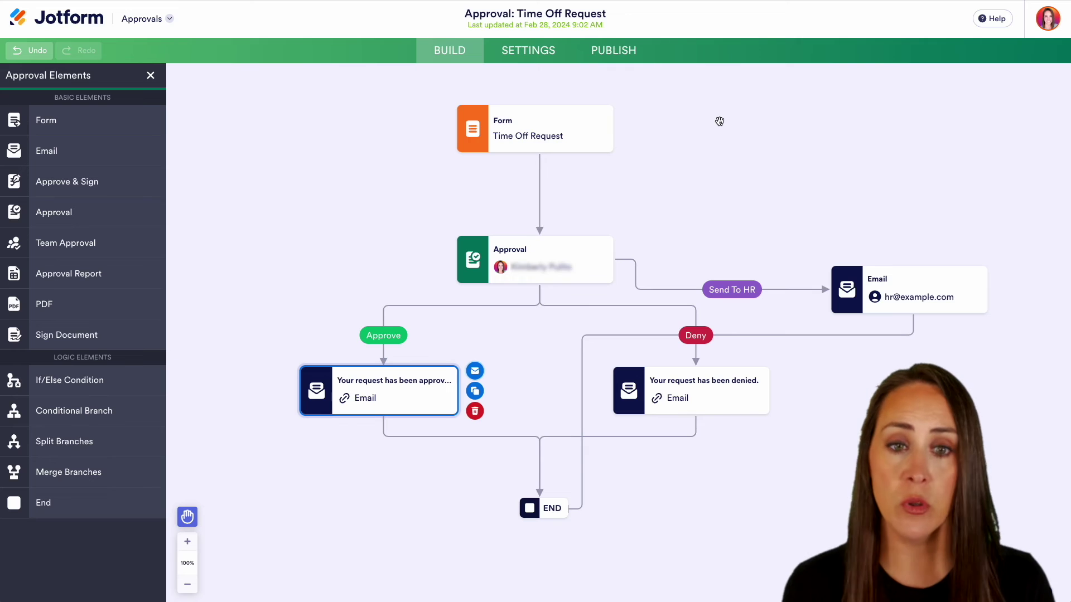
- Publish the form, open it in a new tab and enter the requester's first and last name
{"action": "left_click", "coordinate": [620, 55]}
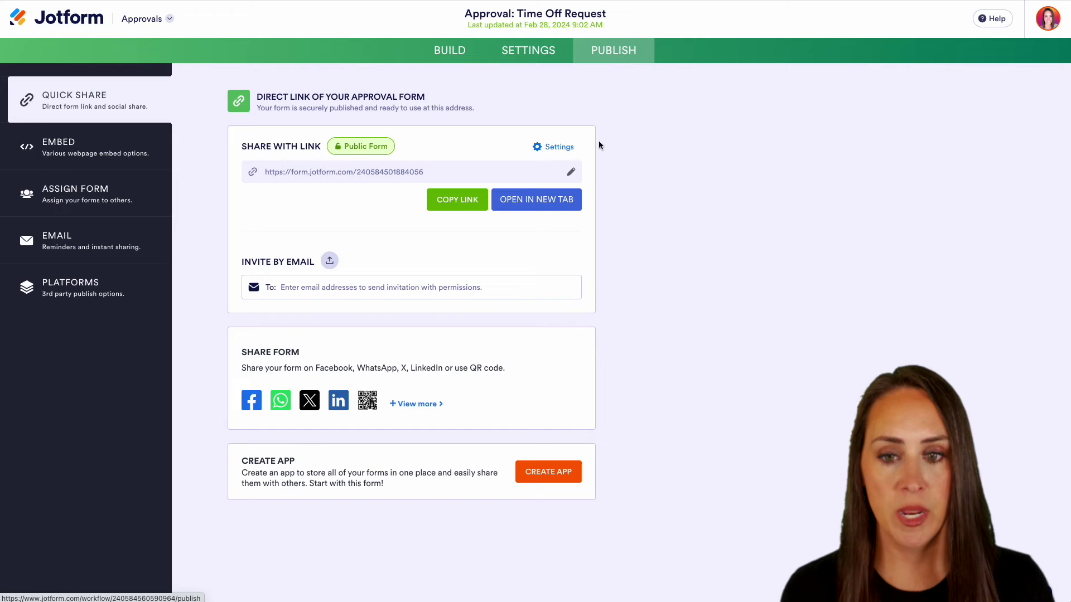
{"action": "left_click", "coordinate": [535, 199]}
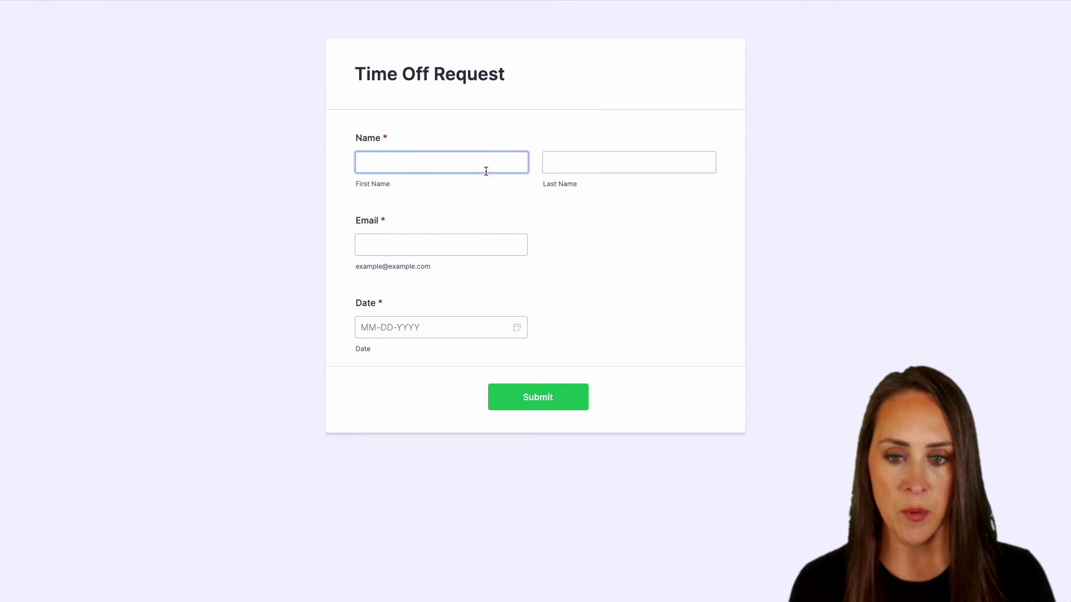
{"action": "key", "text": "Tab"}
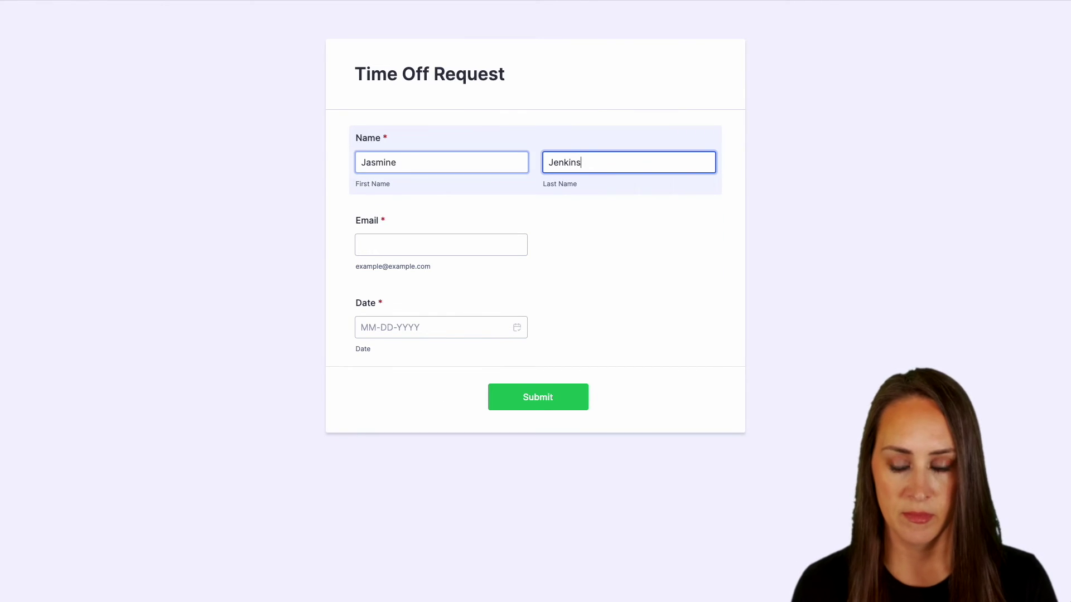
{"action": "key", "text": "Tab"}
- Fill in the requester's e-mail and the date March 2, 2024, then submit the request
{"action": "type", "text": "Jasm"}
{"action": "left_click", "coordinate": [486, 274]}
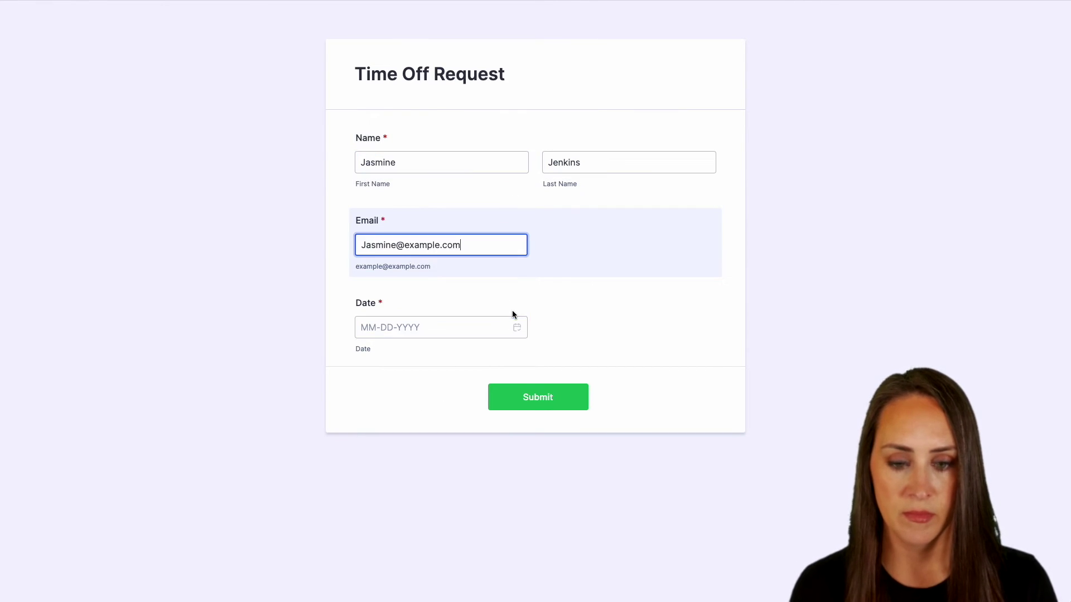
{"action": "left_click", "coordinate": [515, 326]}
{"action": "left_click", "coordinate": [511, 488]}
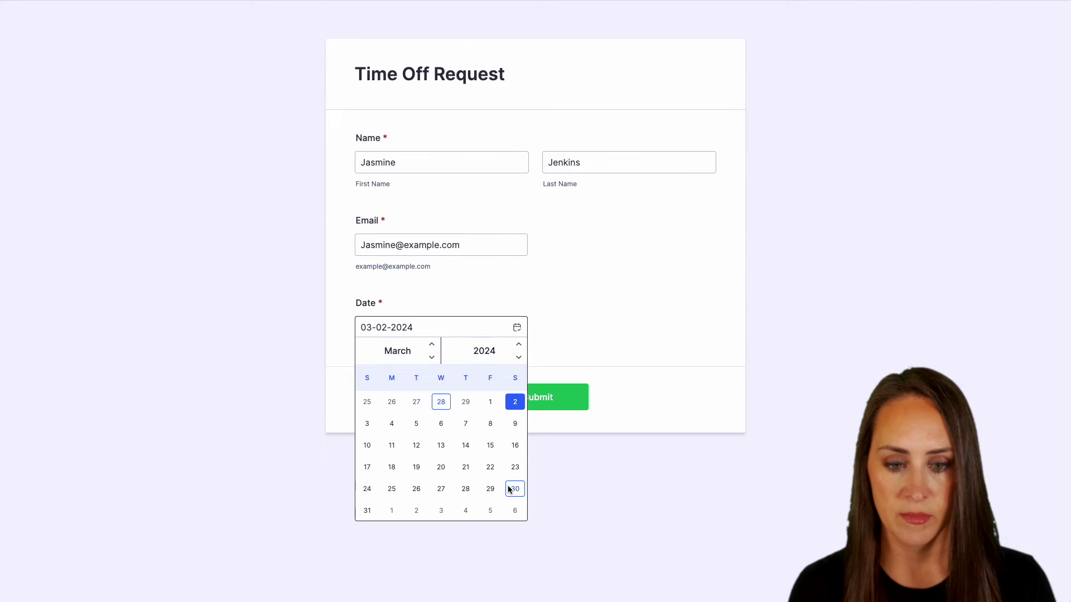
{"action": "left_click", "coordinate": [651, 405]}
{"action": "left_click", "coordinate": [548, 399]}
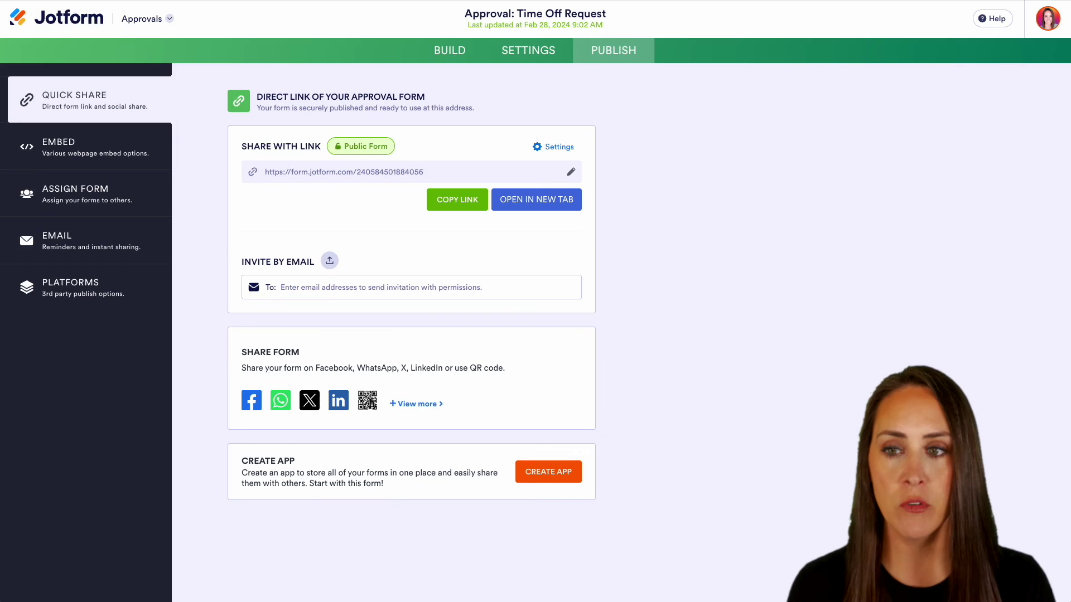
- Open the Inbox from the Jotform apps list to view the new submission
{"action": "left_click", "coordinate": [165, 22]}
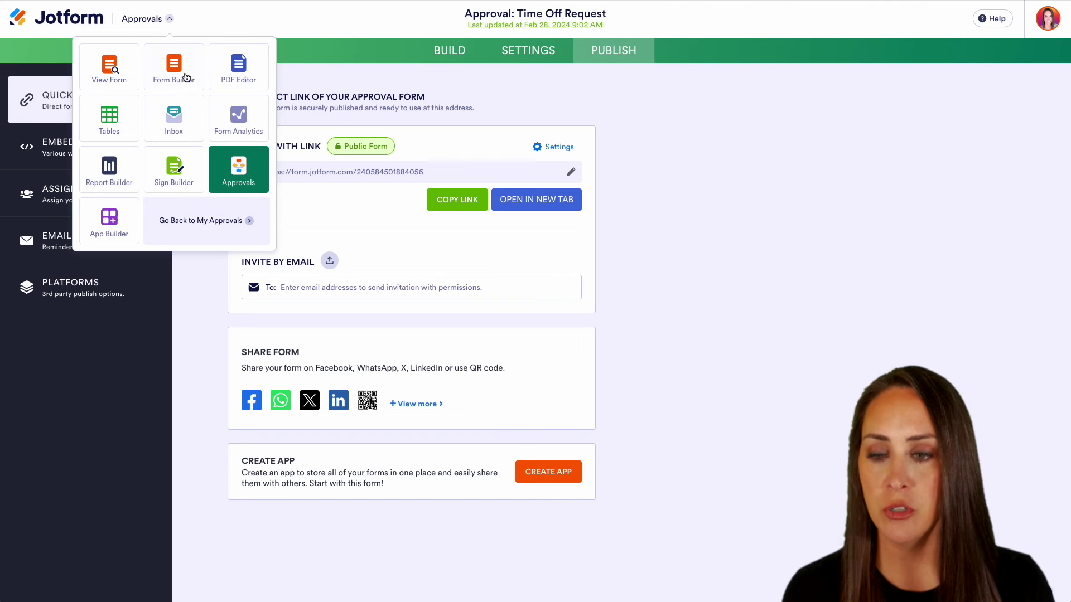
{"action": "left_click", "coordinate": [192, 126]}
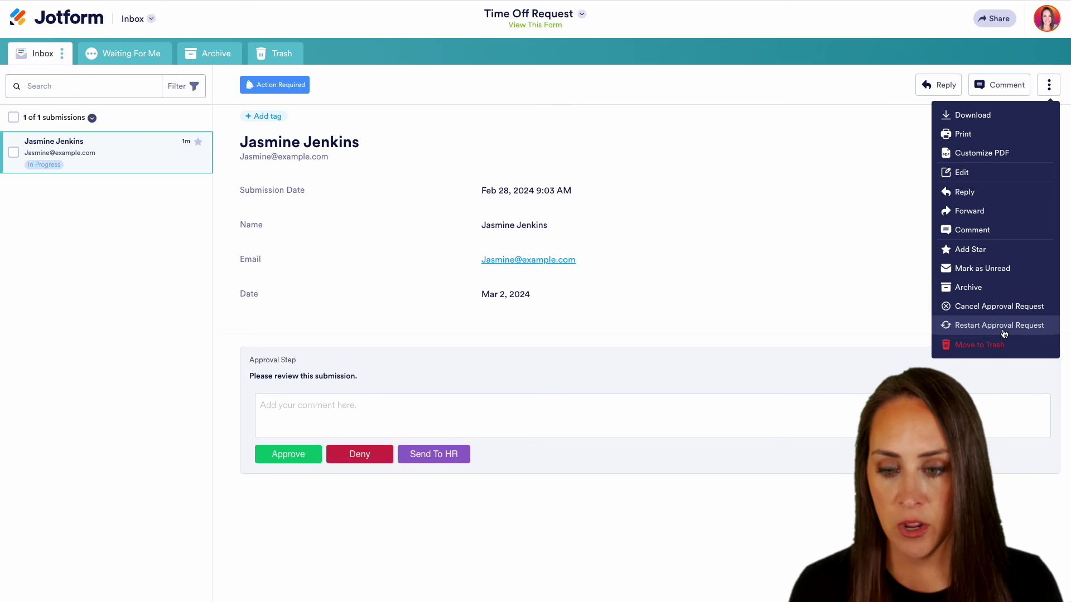
- Add the comment 'Approved' to the submission and approve it
{"action": "left_click", "coordinate": [301, 401]}
{"action": "type", "text": "App"}
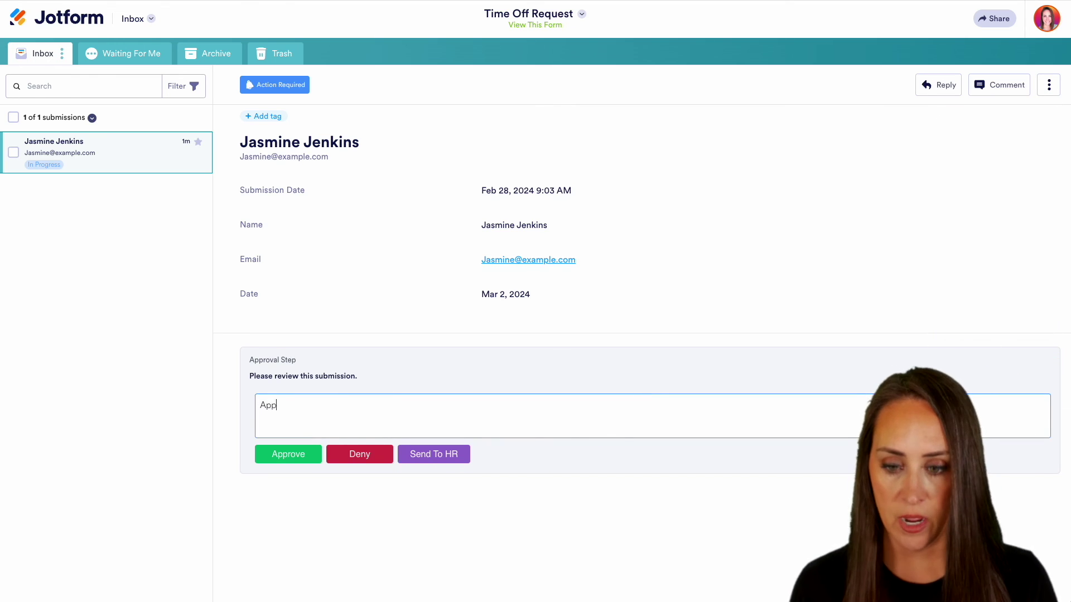
{"action": "type", "text": "roved"}
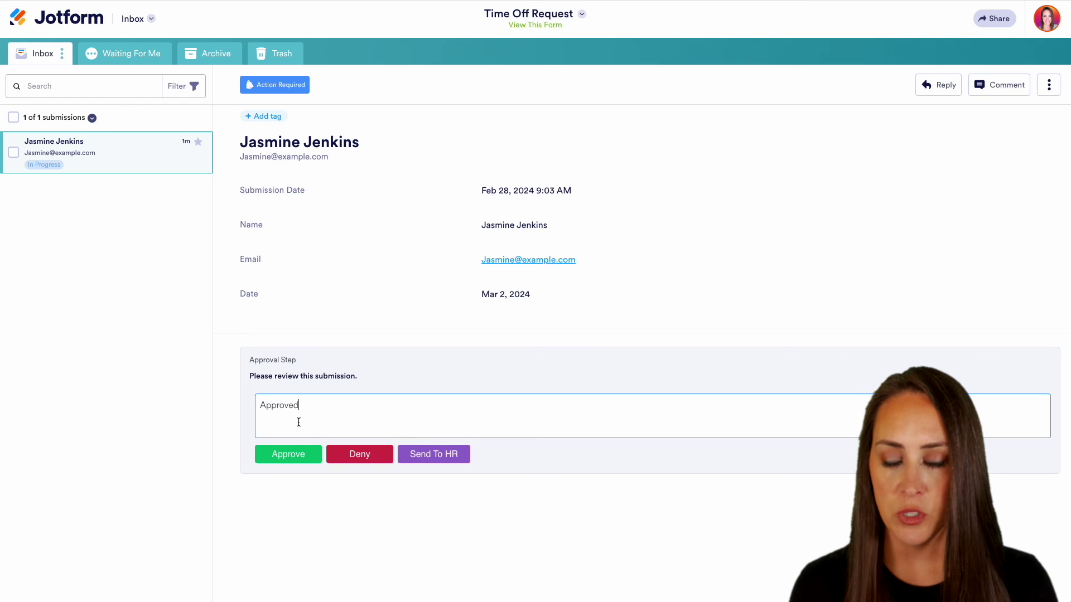
{"action": "left_click", "coordinate": [283, 461]}
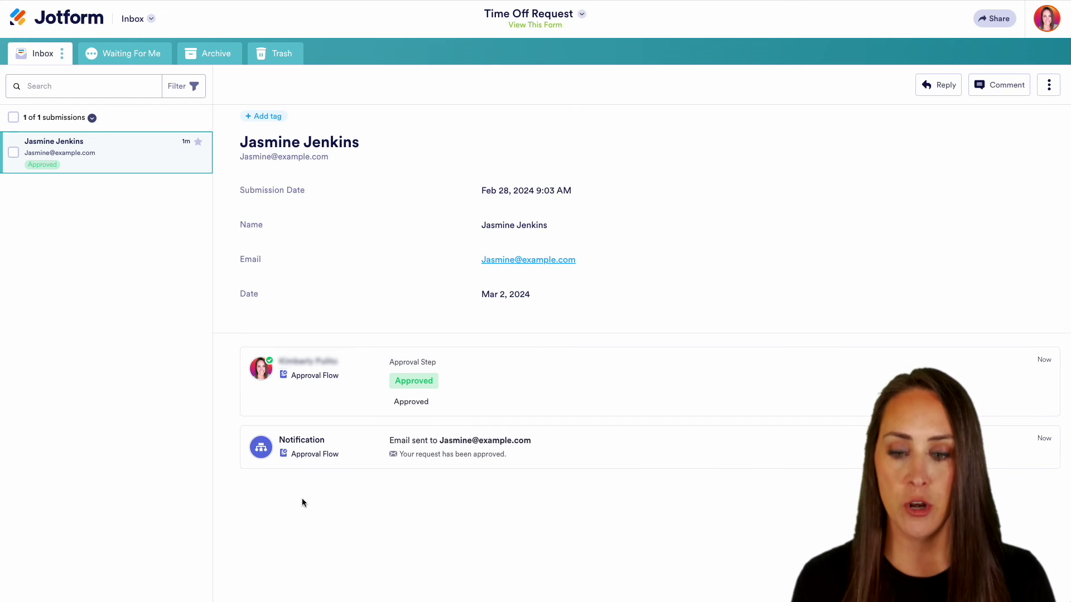